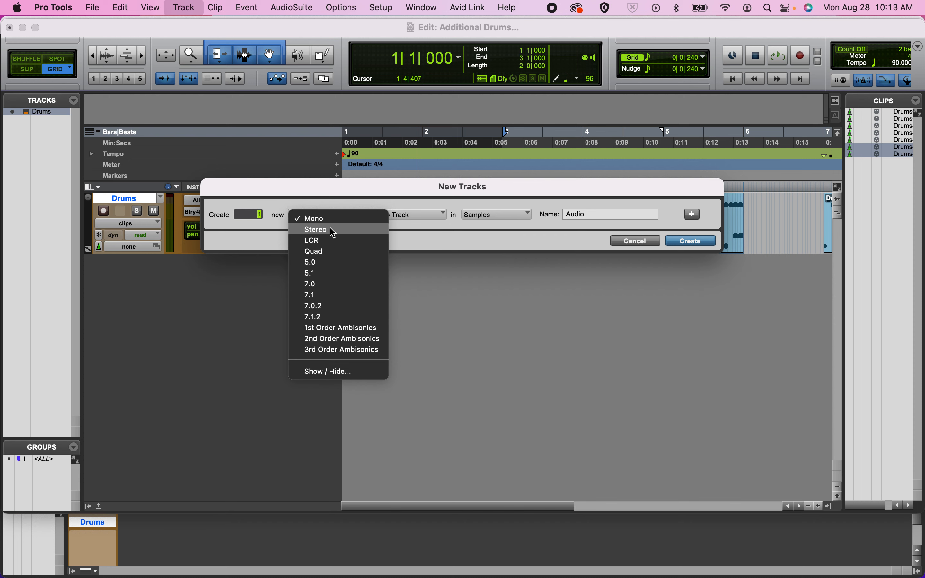
# Create one new stereo instrument track in ticks, keeping the default name.
pyautogui.click(331, 230)
pyautogui.click(377, 215)
pyautogui.click(400, 269)
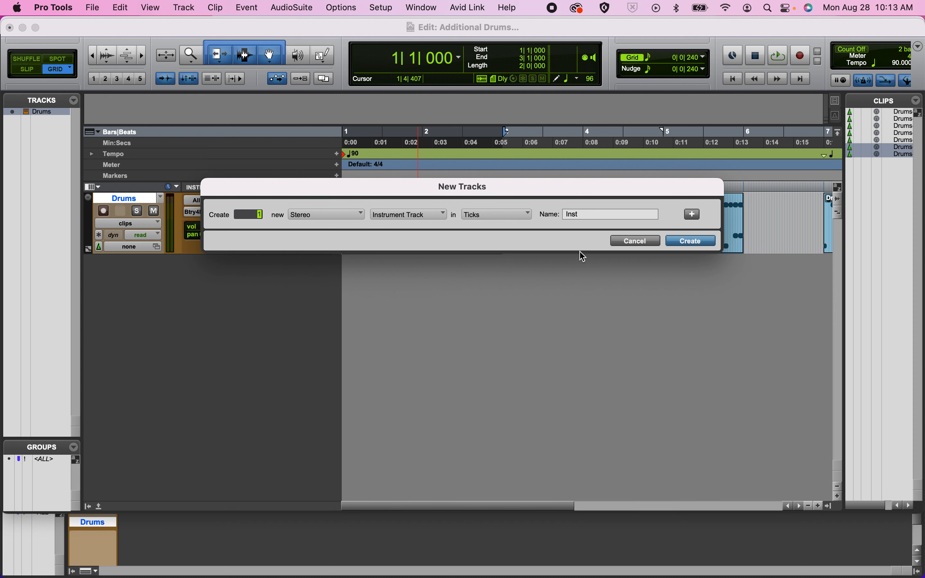
pyautogui.click(690, 241)
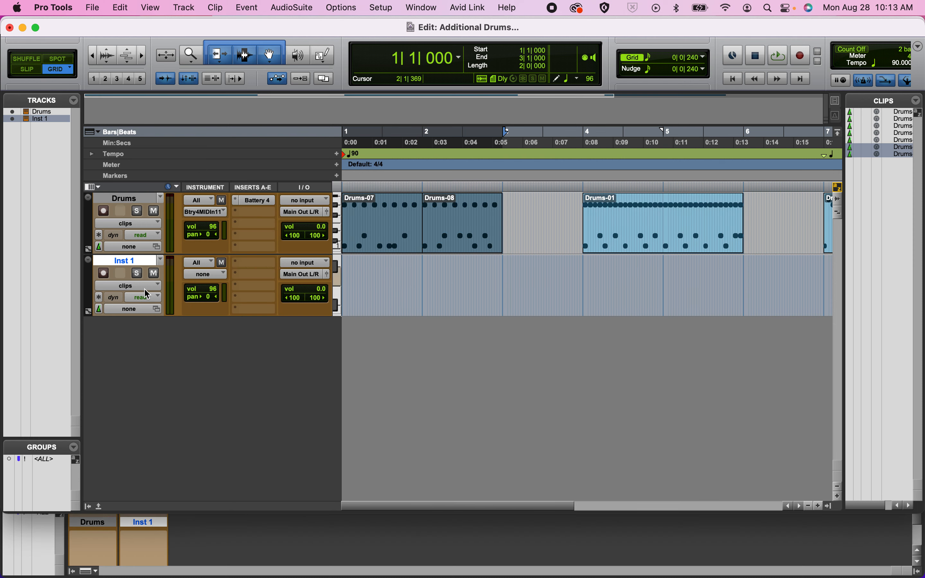
# Insert the stereo Battery 4 multichannel instrument plug-in on the Inst 1 track and close its window.
pyautogui.click(154, 213)
pyautogui.click(155, 212)
pyautogui.click(238, 263)
pyautogui.moveTo(268, 263)
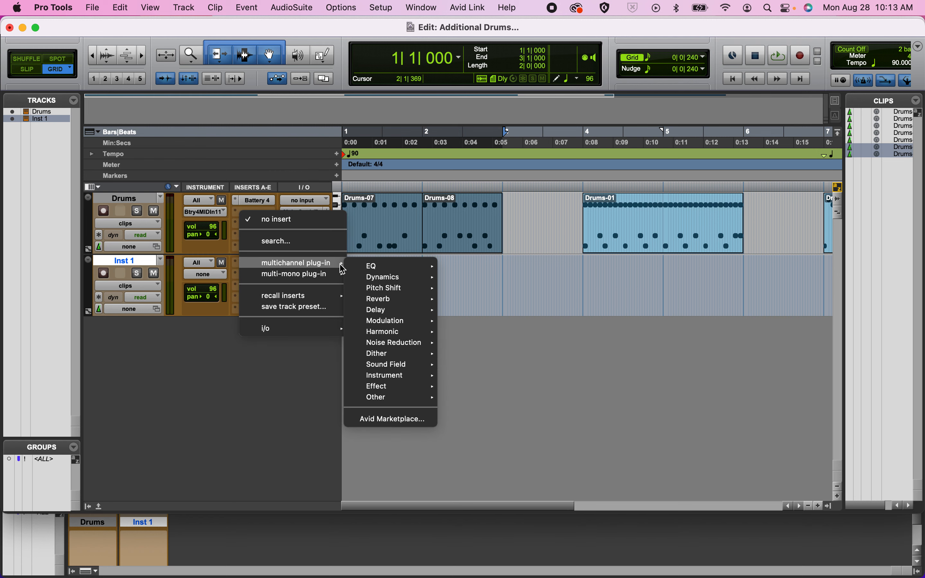
pyautogui.moveTo(380, 377)
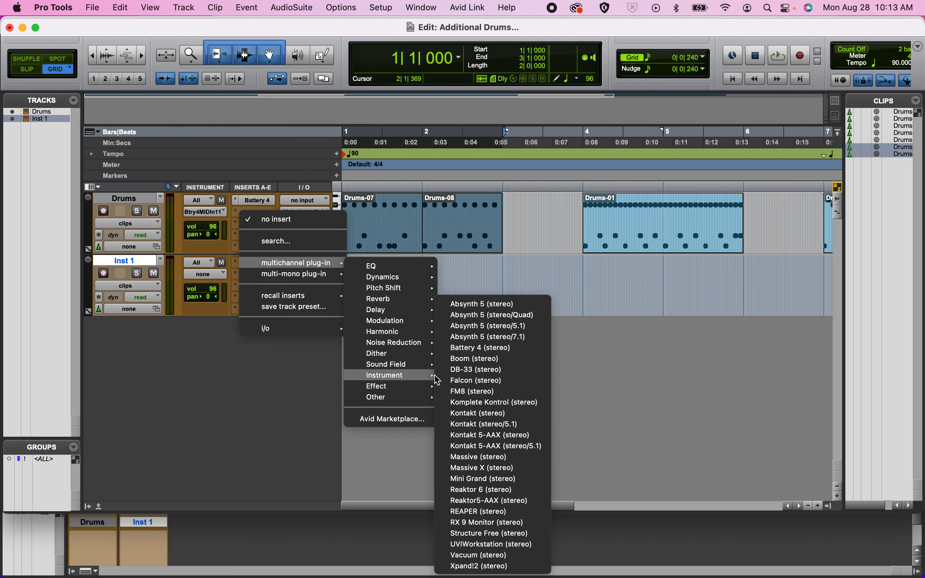
pyautogui.click(484, 348)
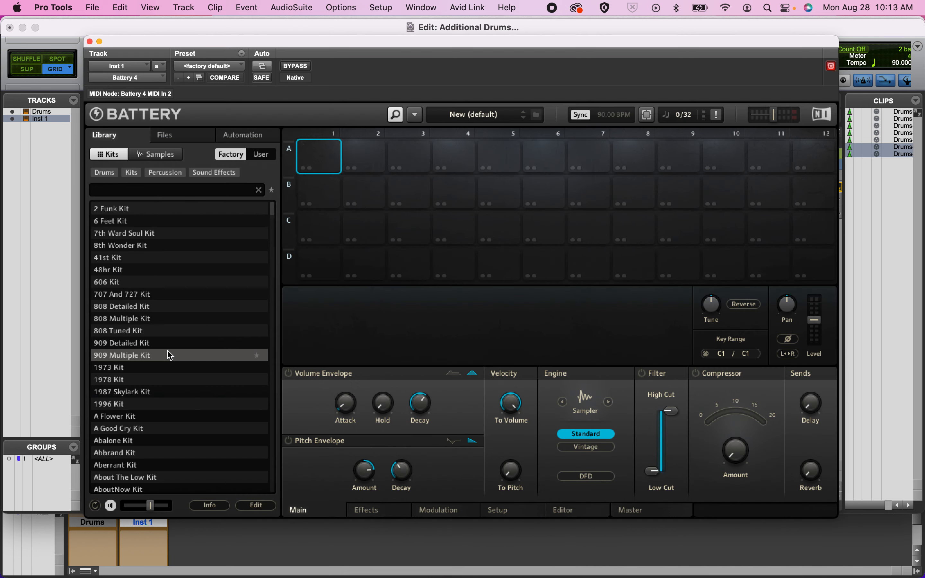
pyautogui.click(89, 42)
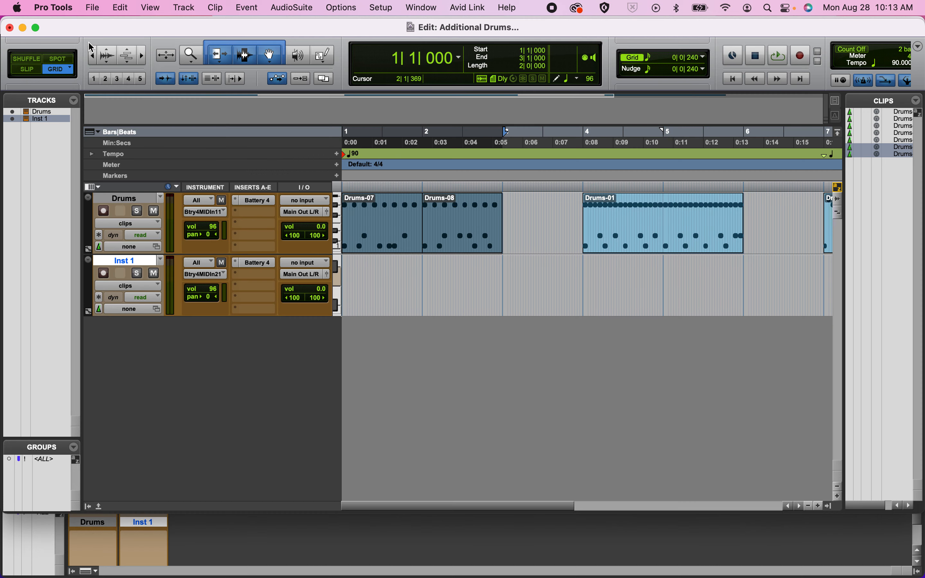
# Check which kit the Drums track's Battery 4 uses and play back the two-bar drum pattern.
pyautogui.click(259, 201)
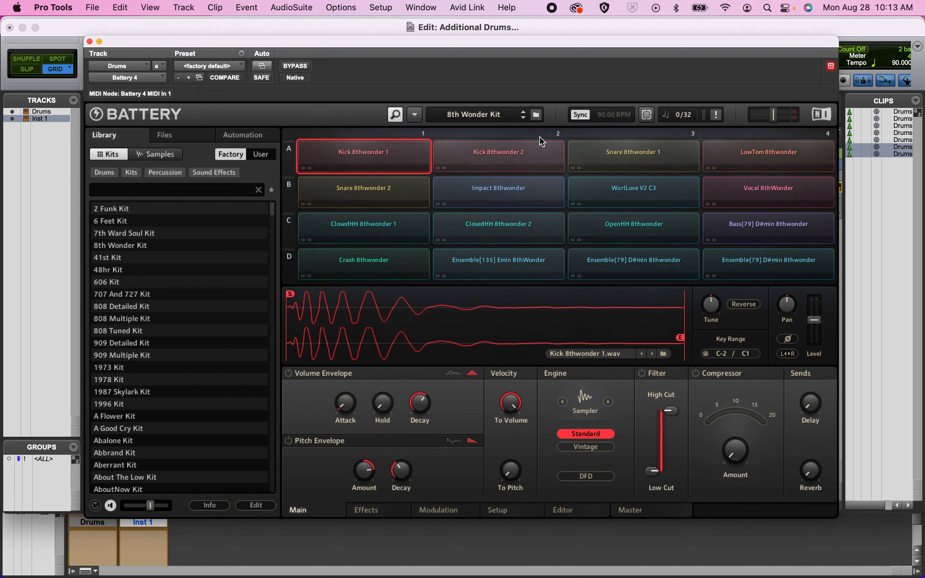
pyautogui.click(89, 41)
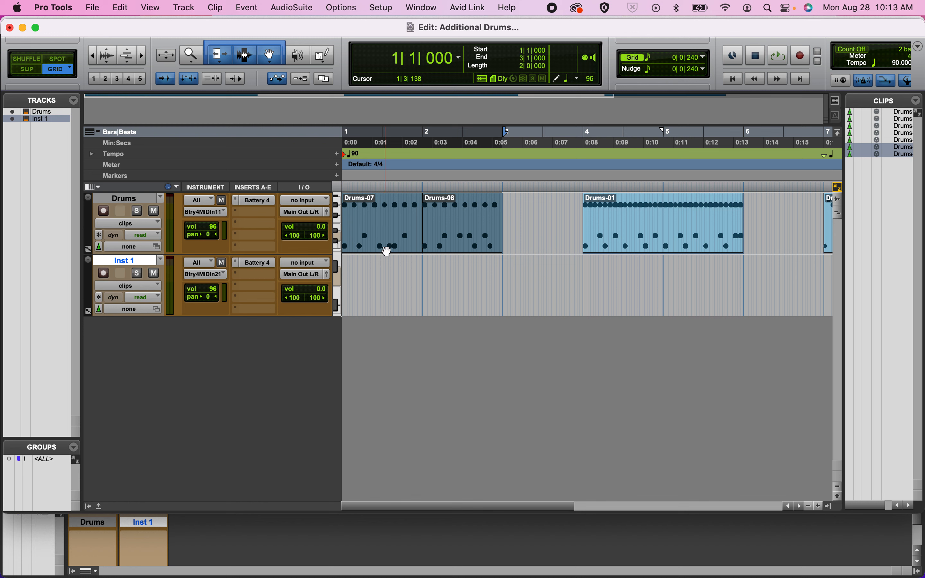
pyautogui.press('space')
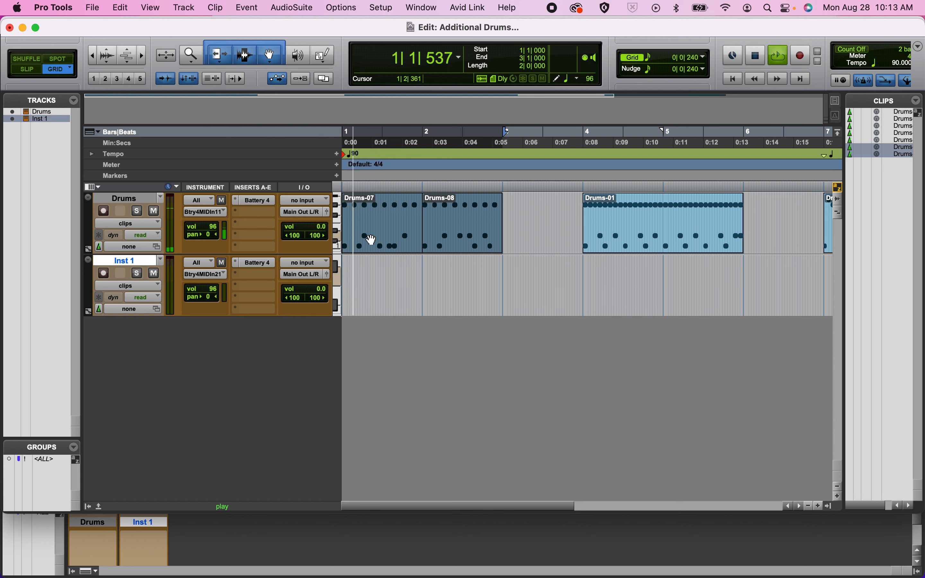
pyautogui.press('space')
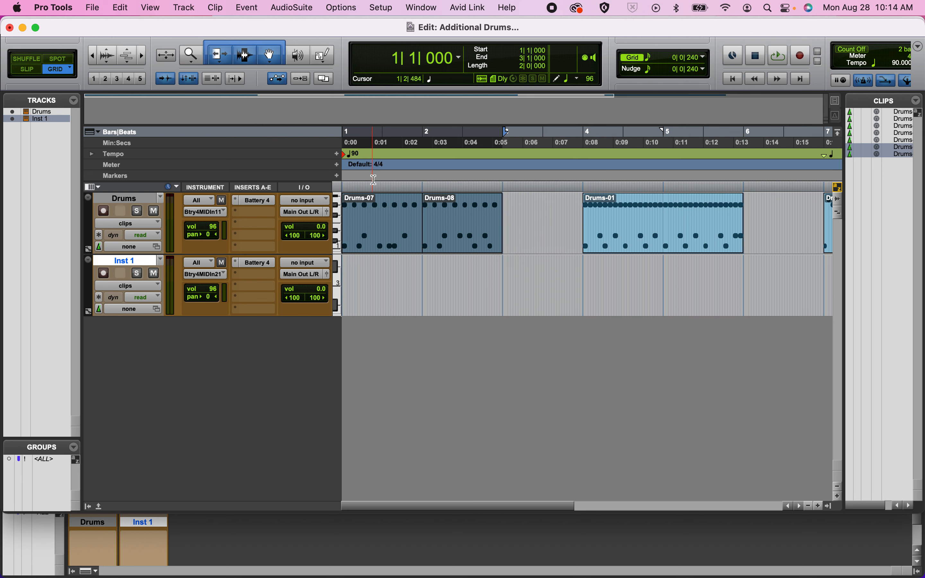
# Confirm a tempo of 90 BPM at bar 1 and play the drum pattern from the start.
pyautogui.press('Return')
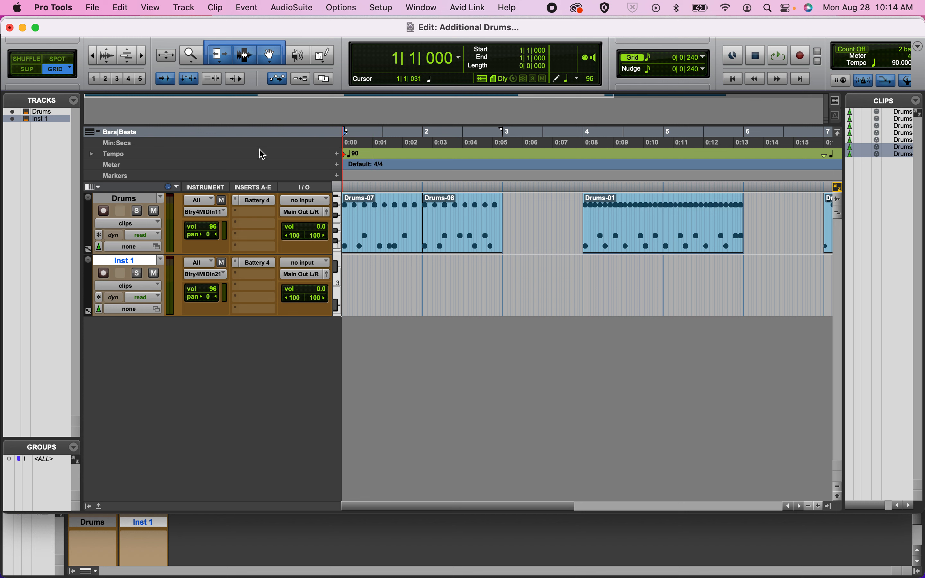
pyautogui.click(337, 155)
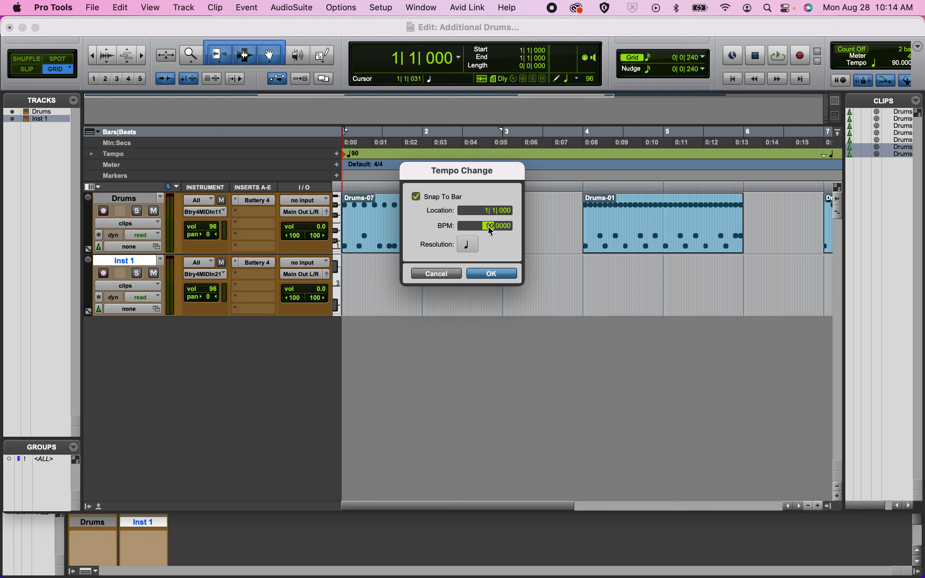
pyautogui.press('Return')
pyautogui.press('space')
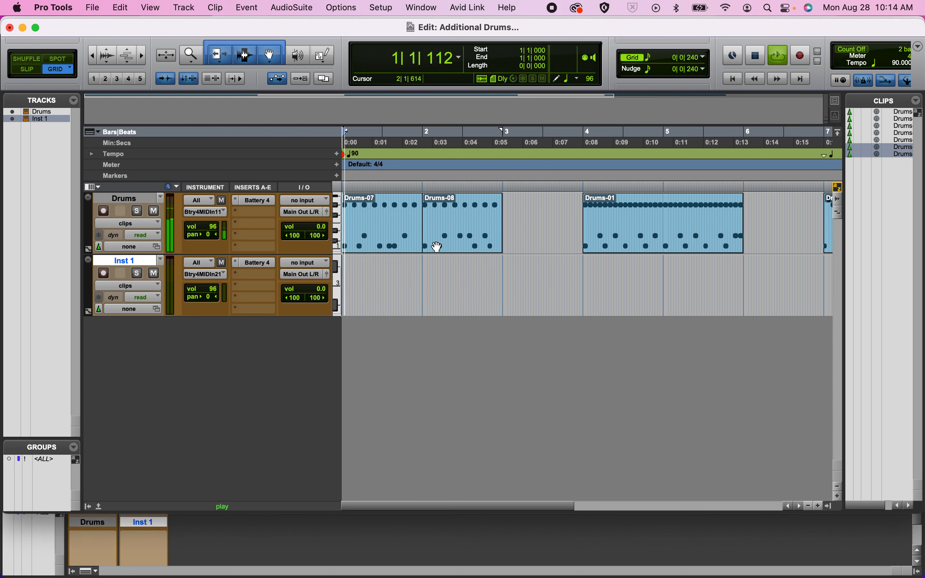
# Examine the Drums-07 and Drums-08 note patterns in the MIDI editor, playing them from bar 1 and from bar 2.
pyautogui.doubleClick(389, 239)
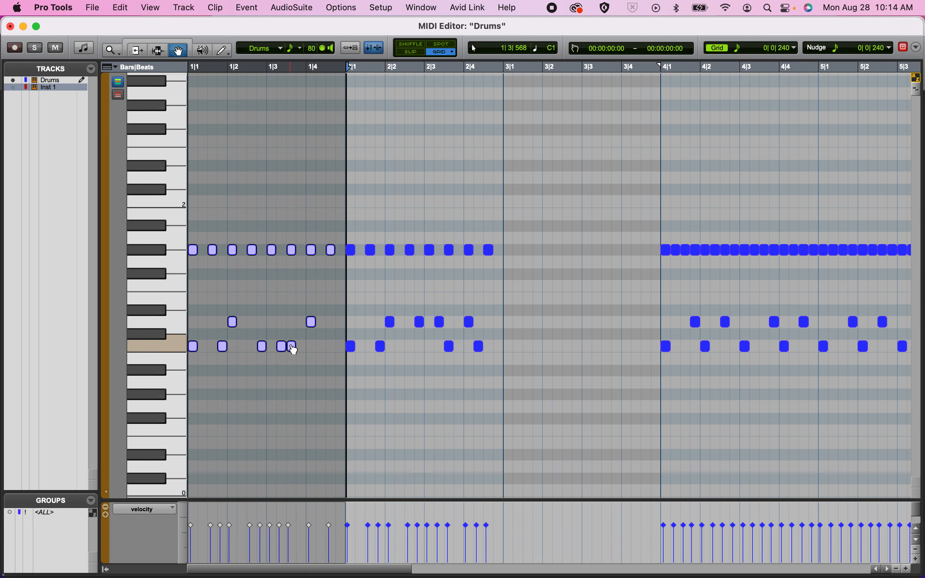
pyautogui.press('Return')
pyautogui.press('space')
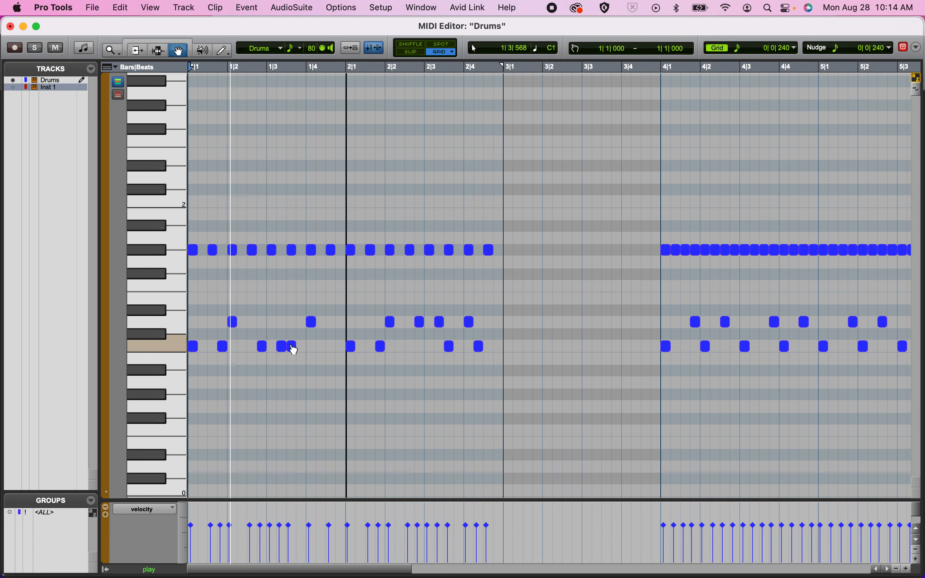
pyautogui.press('space')
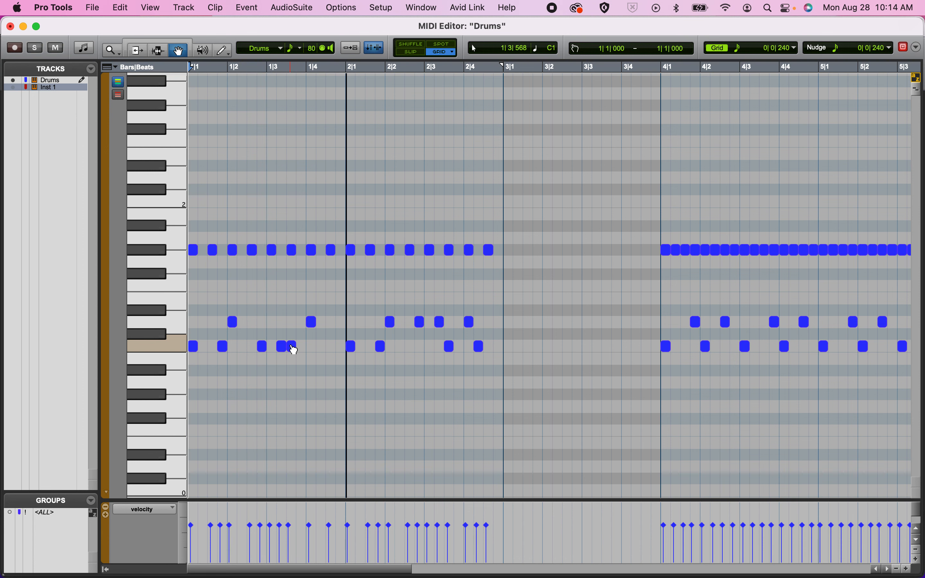
pyautogui.click(347, 227)
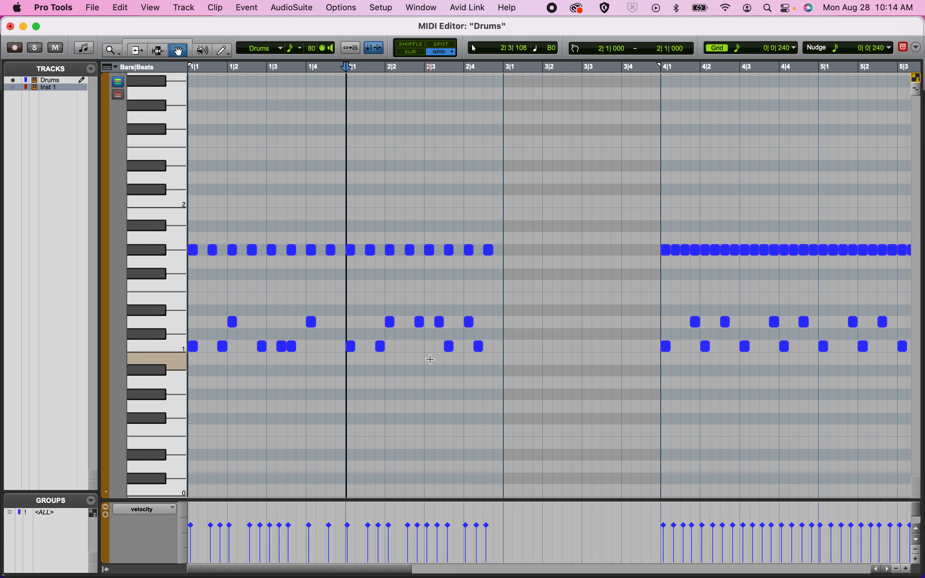
pyautogui.press('space')
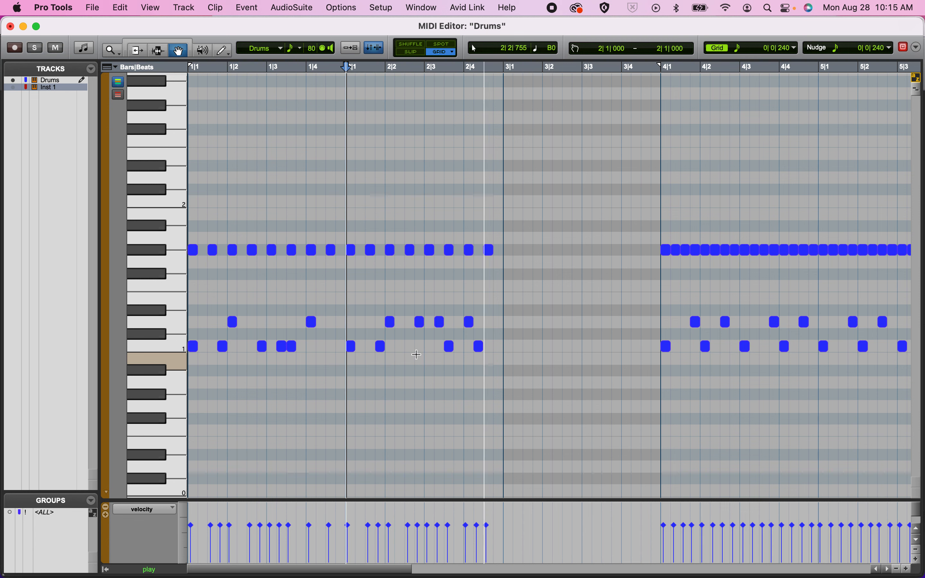
pyautogui.press('space')
pyautogui.click(10, 27)
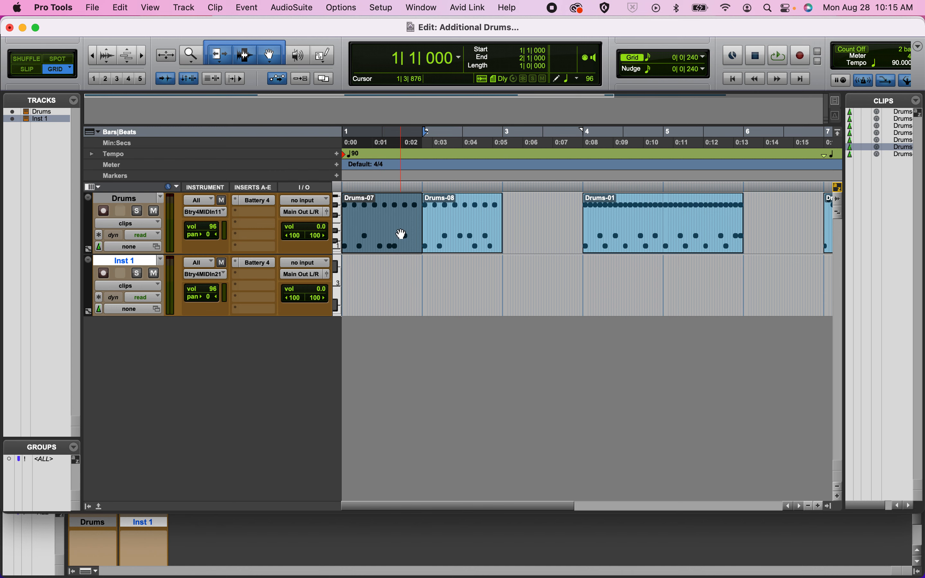
# Load the 8th Wonder Kit into Battery 4 on the Inst 1 track and close the plug-in window.
pyautogui.click(248, 264)
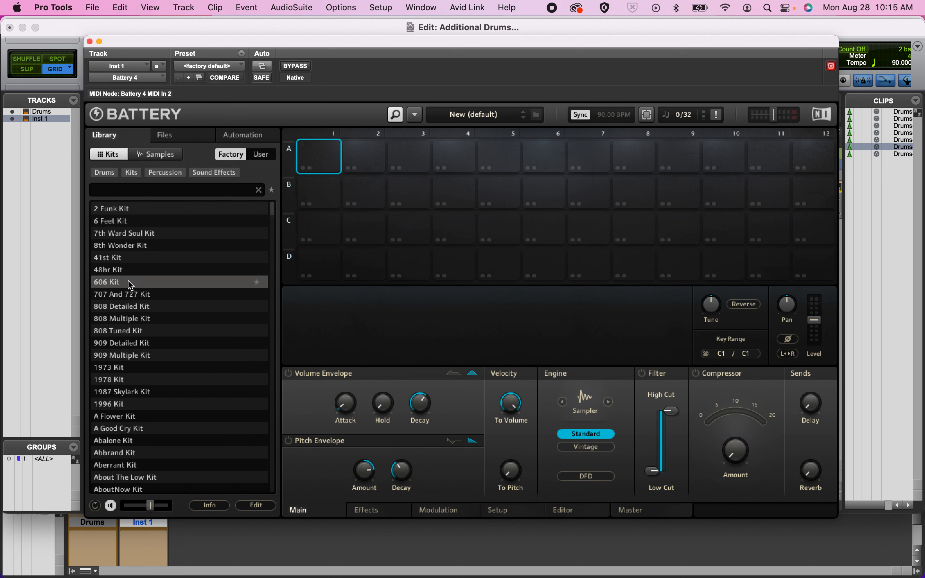
pyautogui.doubleClick(131, 249)
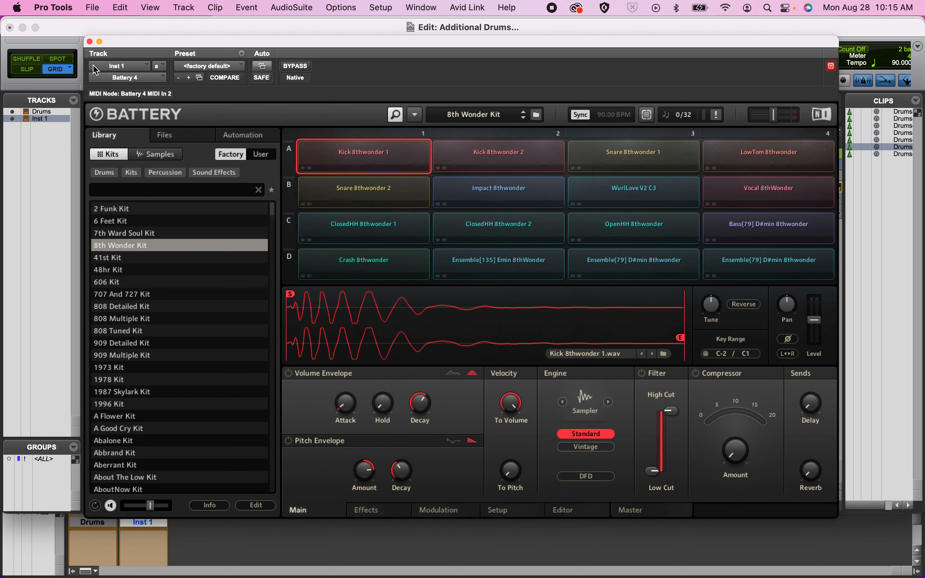
pyautogui.click(89, 41)
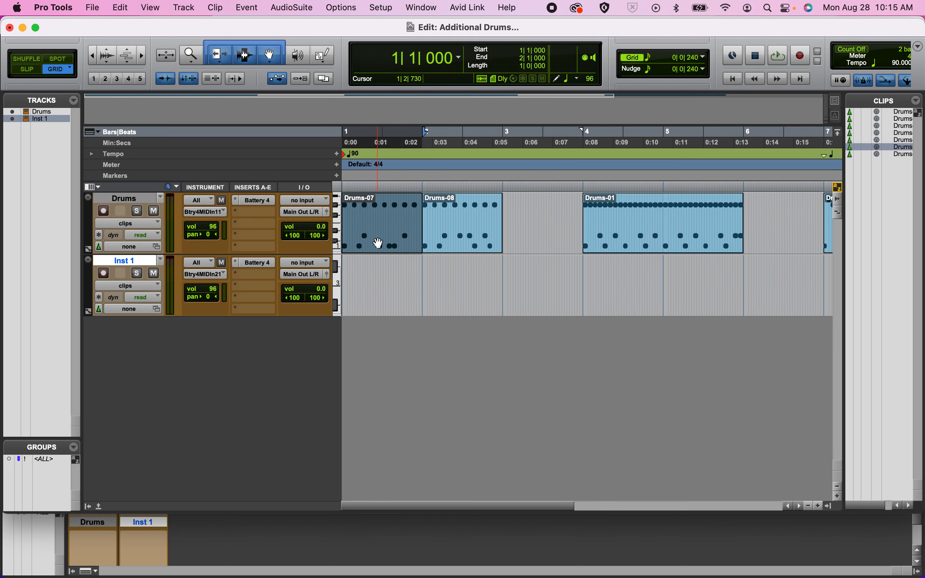
# Mute the Drums track and copy its Drums-07 clip to Inst 1, repeating it to fill bars 1 to 3.
pyautogui.click(153, 212)
pyautogui.moveTo(385, 249); pyautogui.dragTo(385, 304)
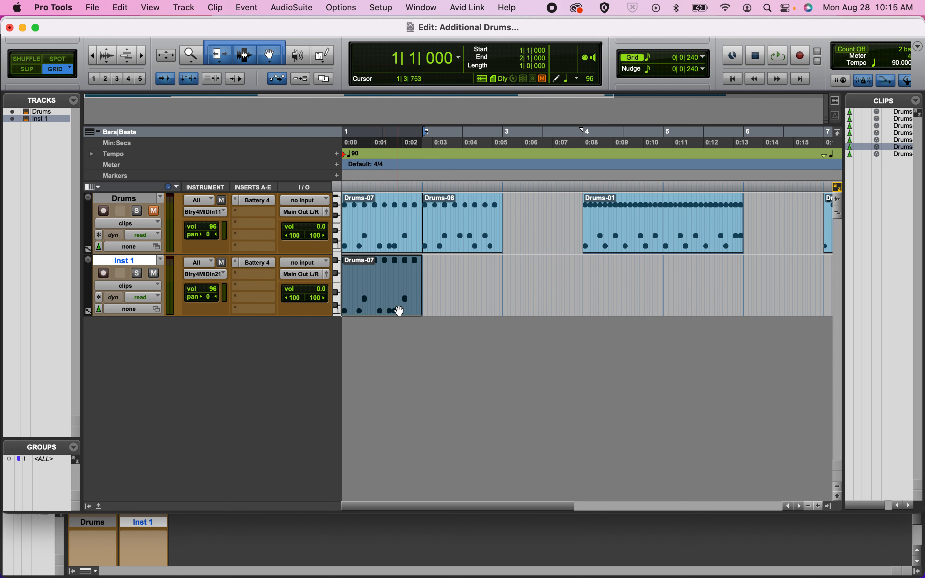
pyautogui.press('super+d')
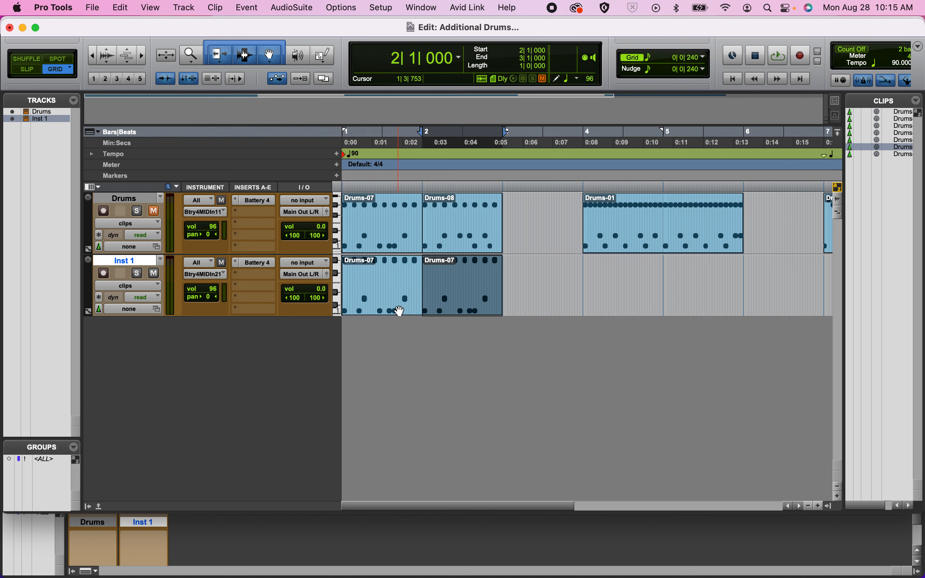
pyautogui.press('super+d')
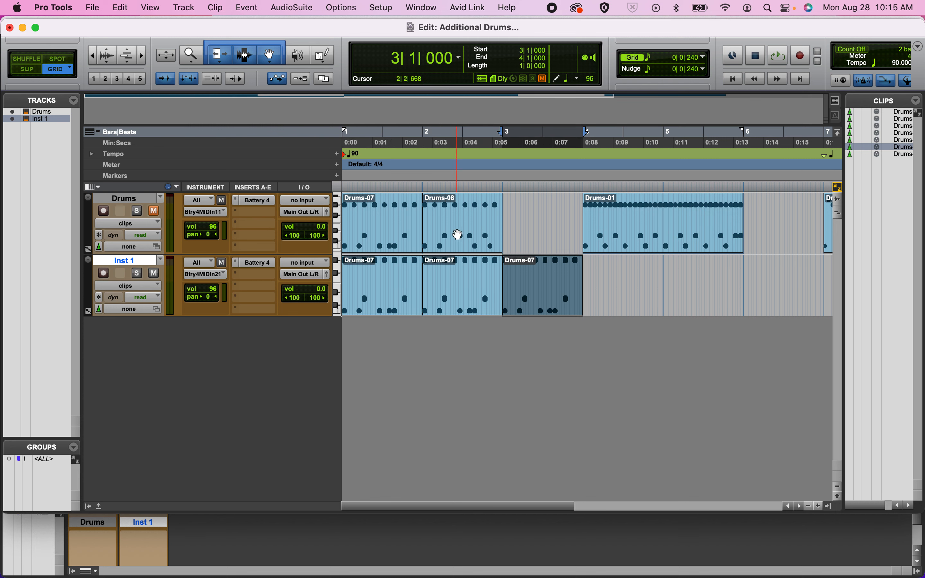
# Copy the Drums-08 clip to bar 4 of Inst 1 and play the selected four-bar sequence.
pyautogui.moveTo(458, 234); pyautogui.dragTo(614, 287)
pyautogui.keyDown('shift'); pyautogui.click(401, 302); pyautogui.keyUp('shift')
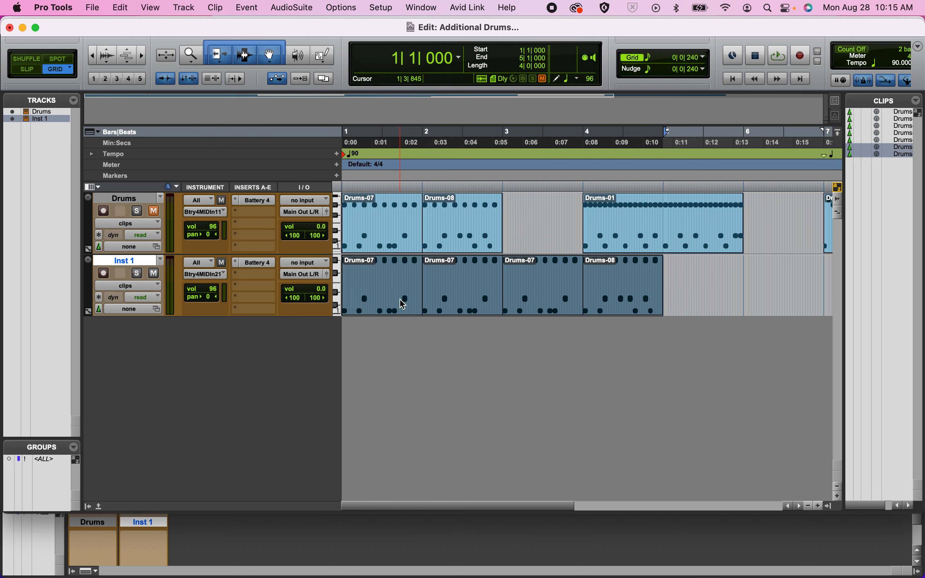
pyautogui.click(449, 271)
pyautogui.click(558, 297)
pyautogui.press('space')
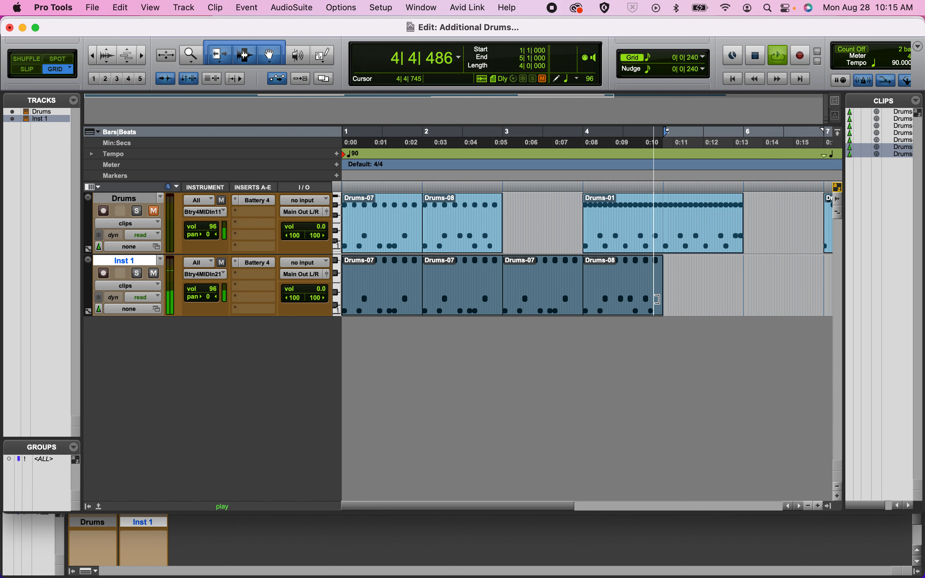
pyautogui.press('space')
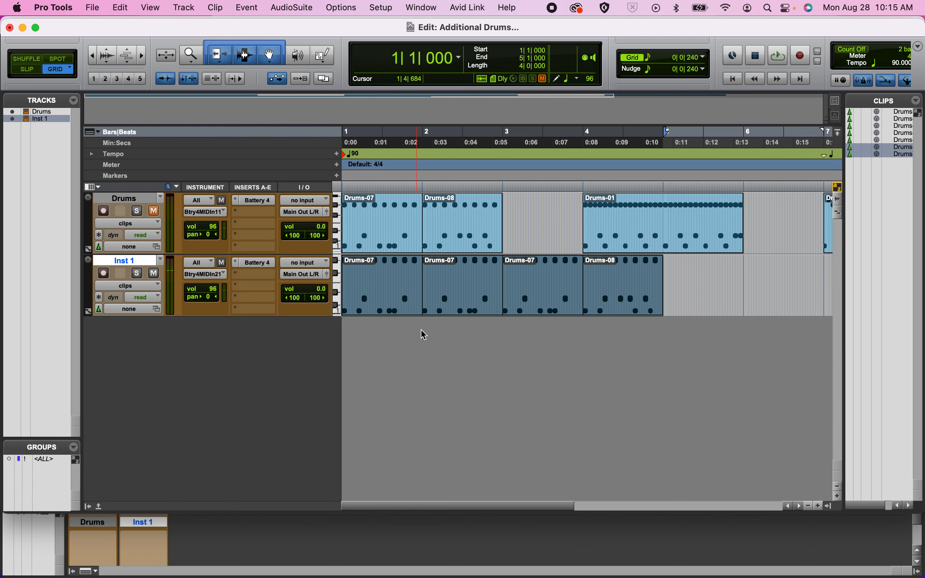
# Add a G#1 note on the last sixteenth of bars 1, 2 and 3 of Inst 1 in the MIDI editor.
pyautogui.doubleClick(413, 309)
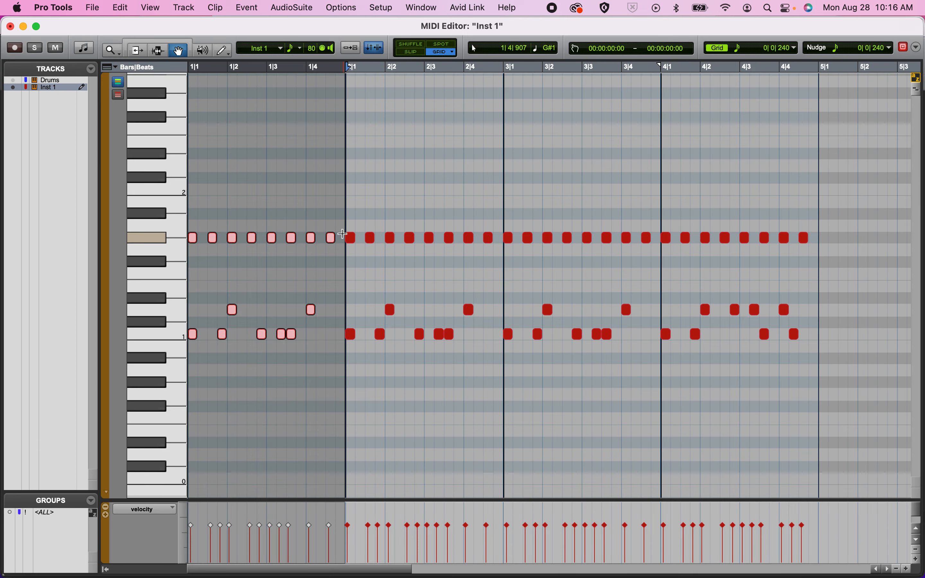
pyautogui.click(342, 238)
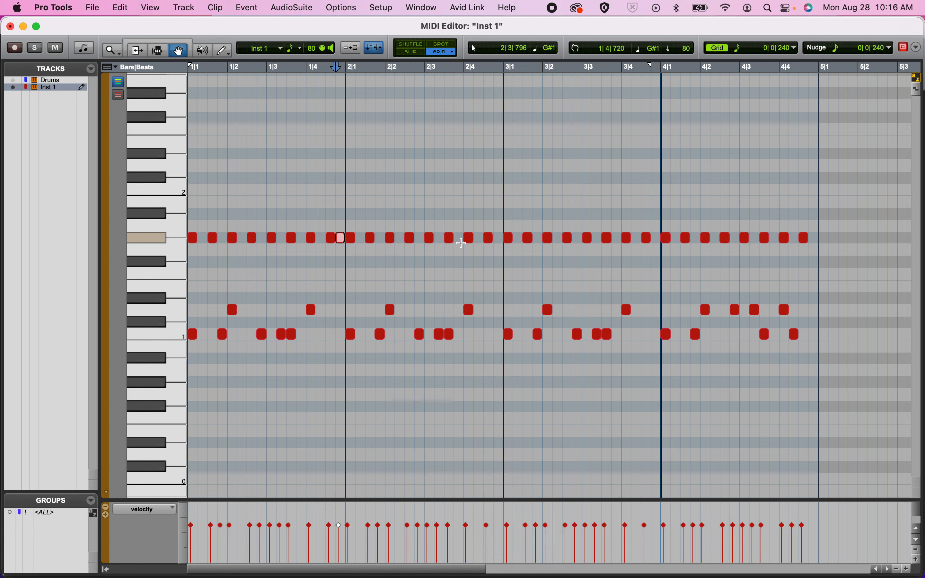
pyautogui.click(497, 239)
pyautogui.click(657, 238)
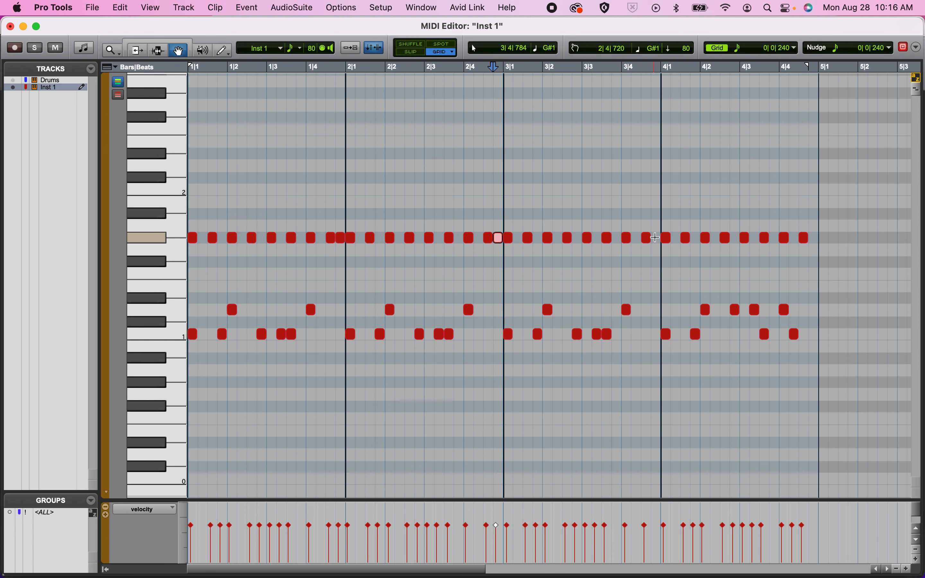
# Add a C1 kick note on the last sixteenth of bars 1, 2 and 3, then close the MIDI editor.
pyautogui.click(341, 335)
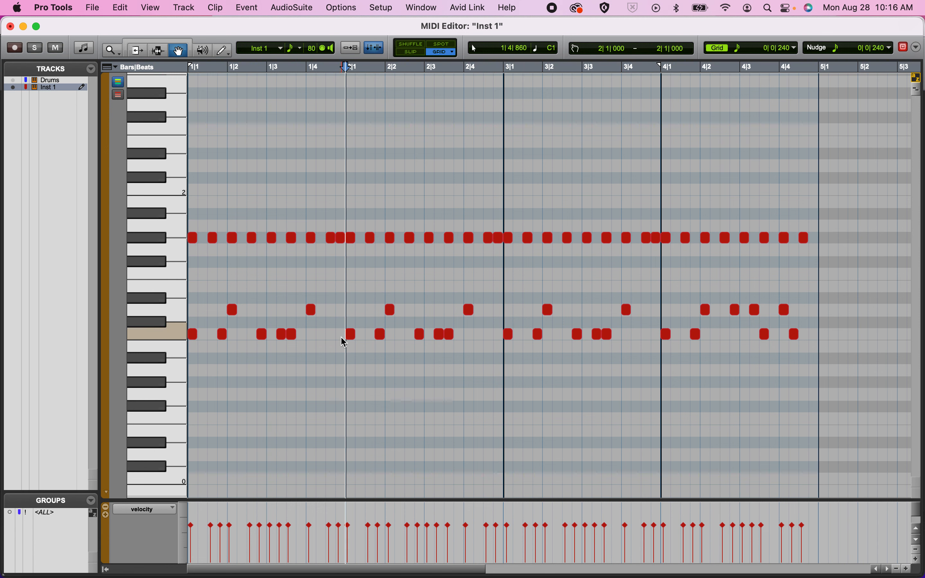
pyautogui.click(497, 334)
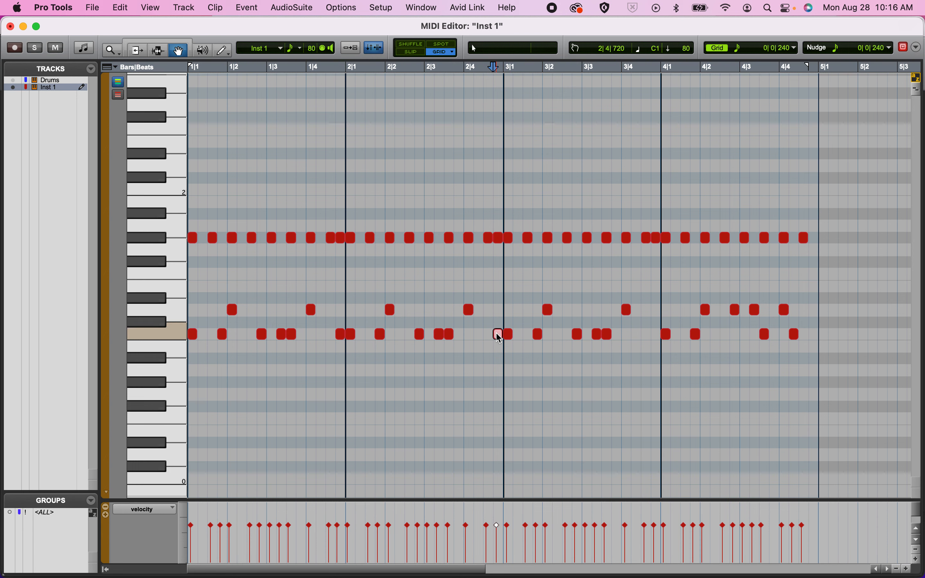
pyautogui.click(660, 335)
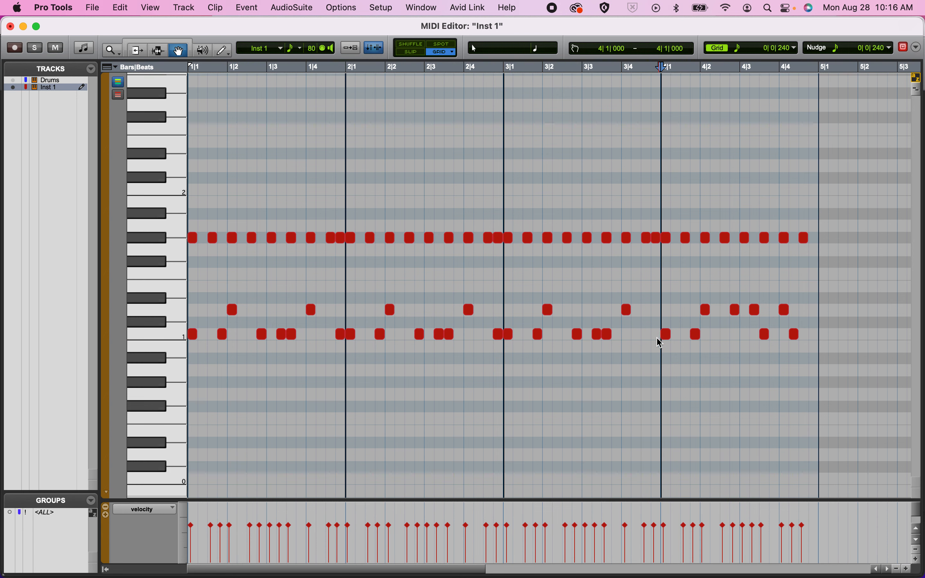
pyautogui.click(10, 26)
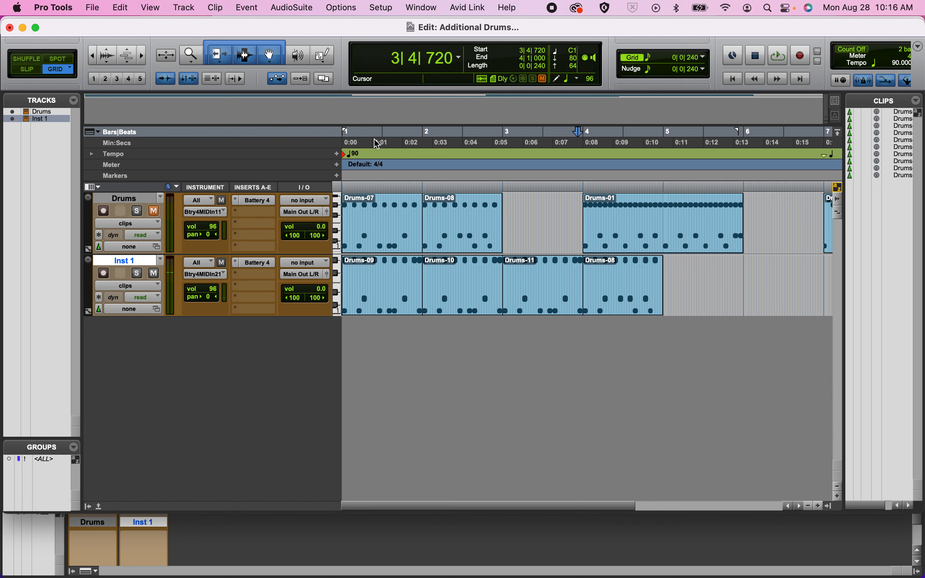
# Play the four-bar Inst 1 sequence from the beginning of the session, then return to the start.
pyautogui.press('Return')
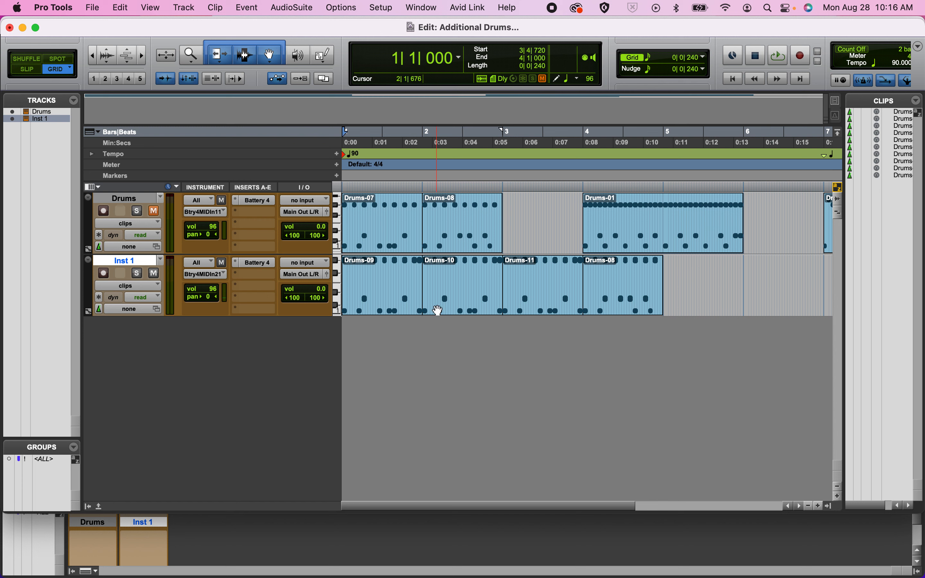
pyautogui.press('space')
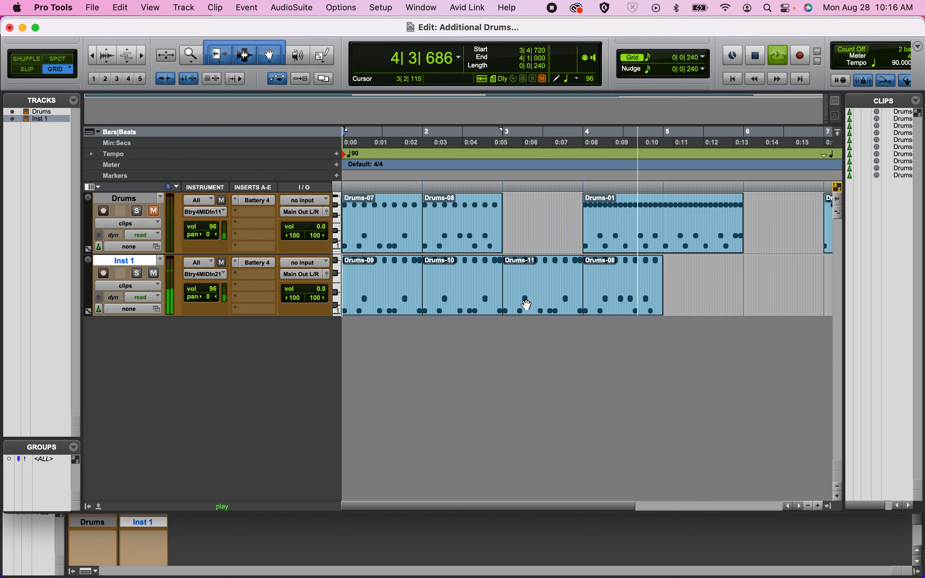
pyautogui.press('space')
pyautogui.press('Return')
# Delete the G#1 note on the last sixteenth of bars 1, 2 and 3 of Inst 1 and play the result.
pyautogui.doubleClick(404, 305)
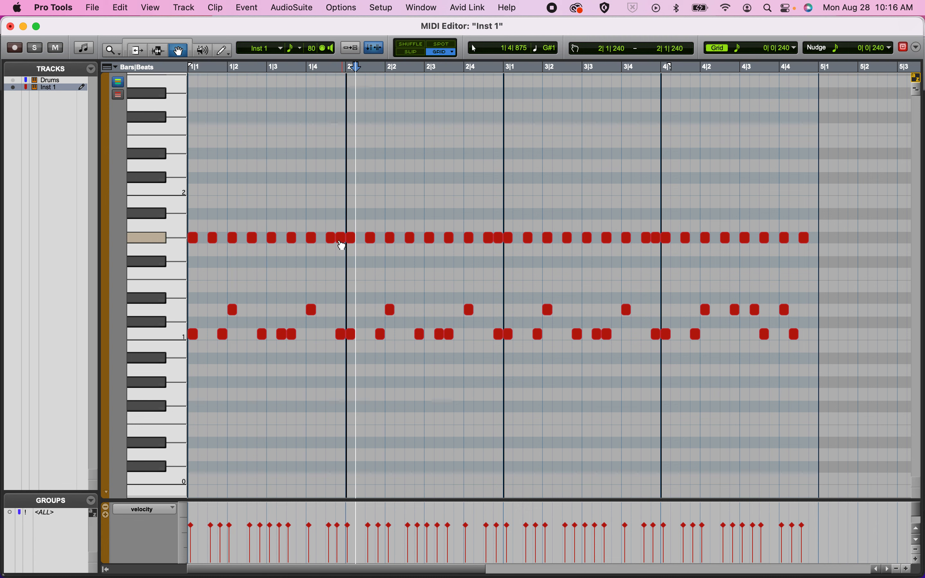
pyautogui.doubleClick(339, 239)
pyautogui.doubleClick(499, 237)
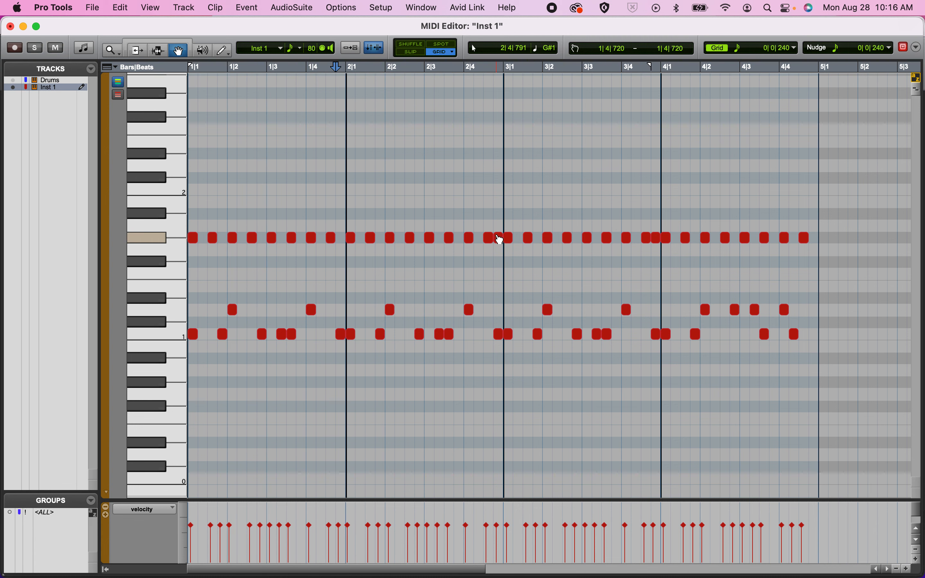
pyautogui.doubleClick(657, 239)
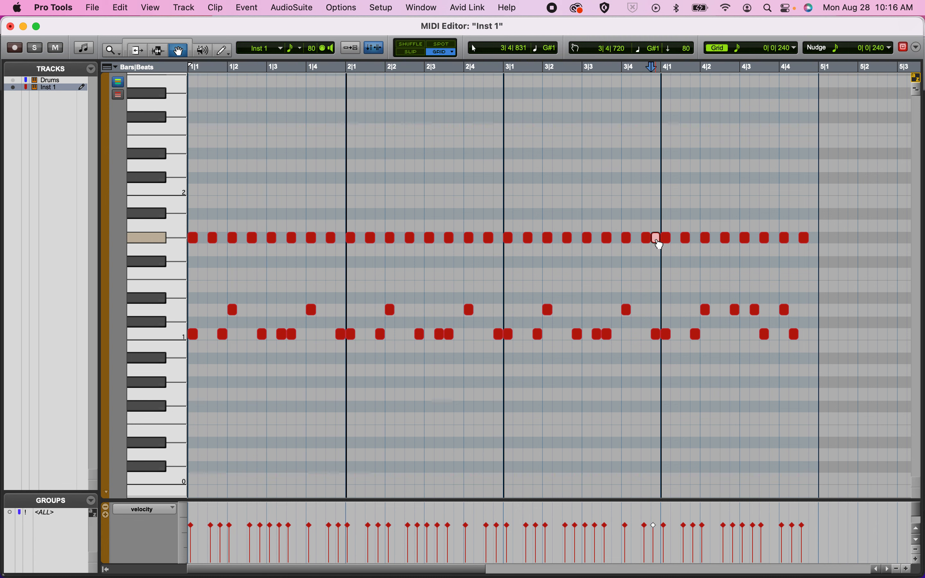
pyautogui.click(270, 167)
pyautogui.press('space')
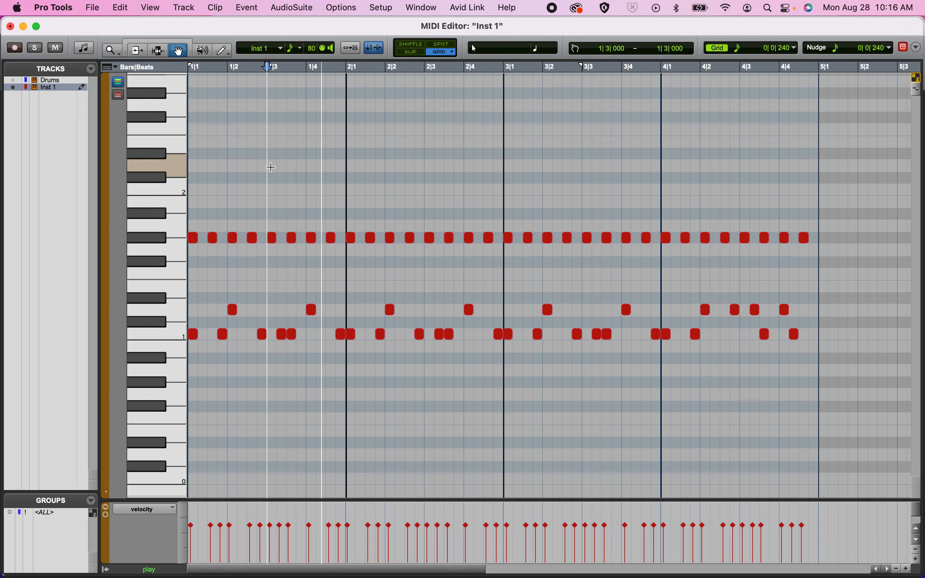
pyautogui.click(11, 27)
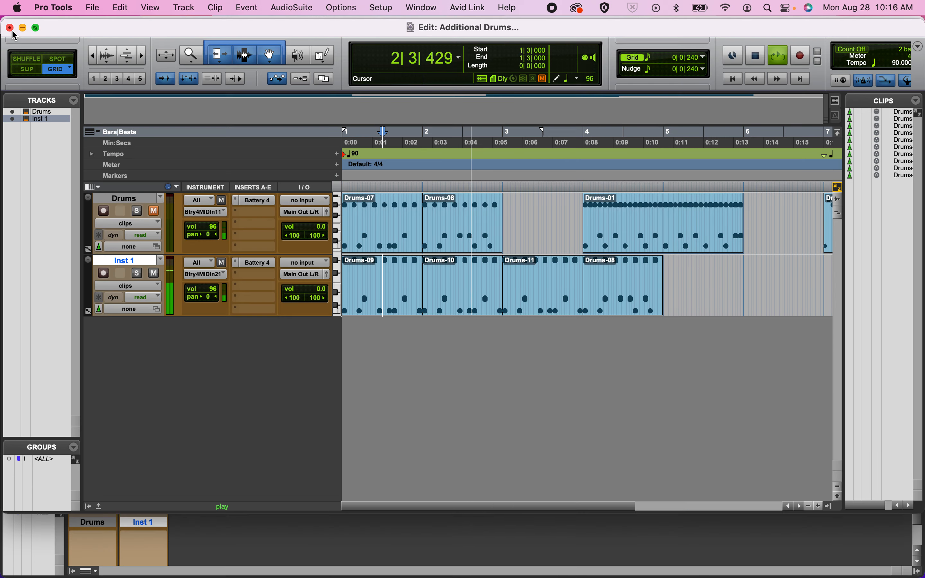
pyautogui.press('space')
# Mute Inst 1, unmute the Drums track and select its Drums-01 clip.
pyautogui.click(155, 273)
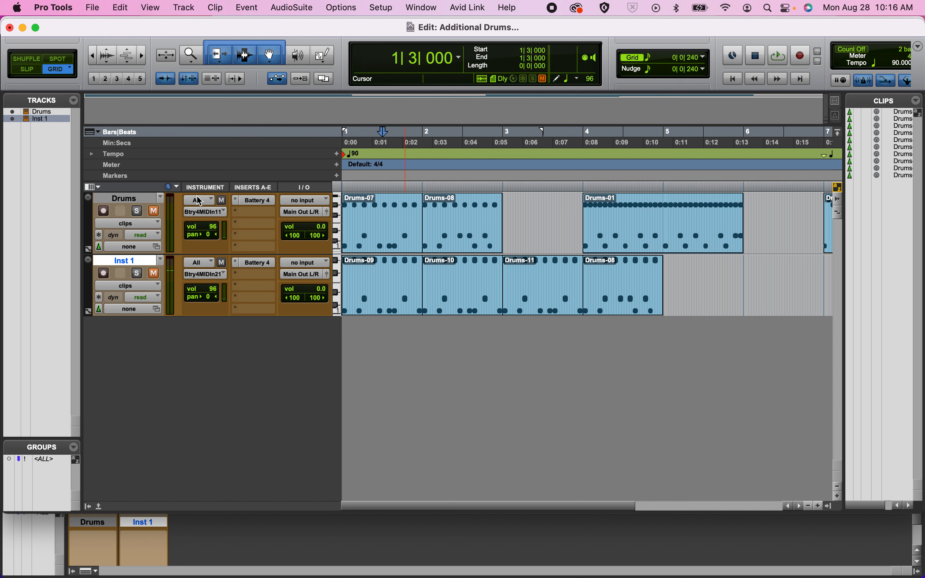
pyautogui.click(154, 211)
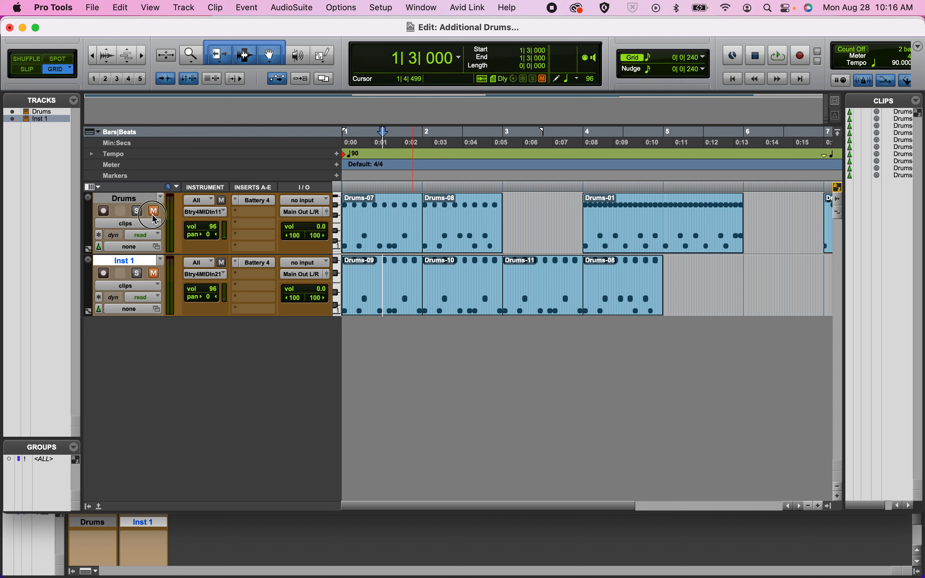
pyautogui.click(626, 240)
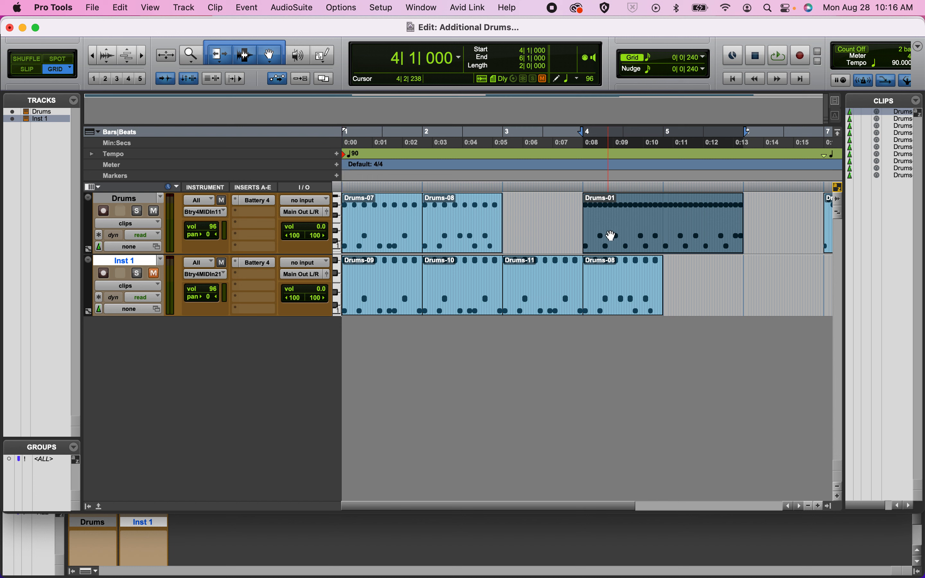
# Delete all four drum clips from bars 1 to 4 of the Inst 1 track.
pyautogui.click(613, 299)
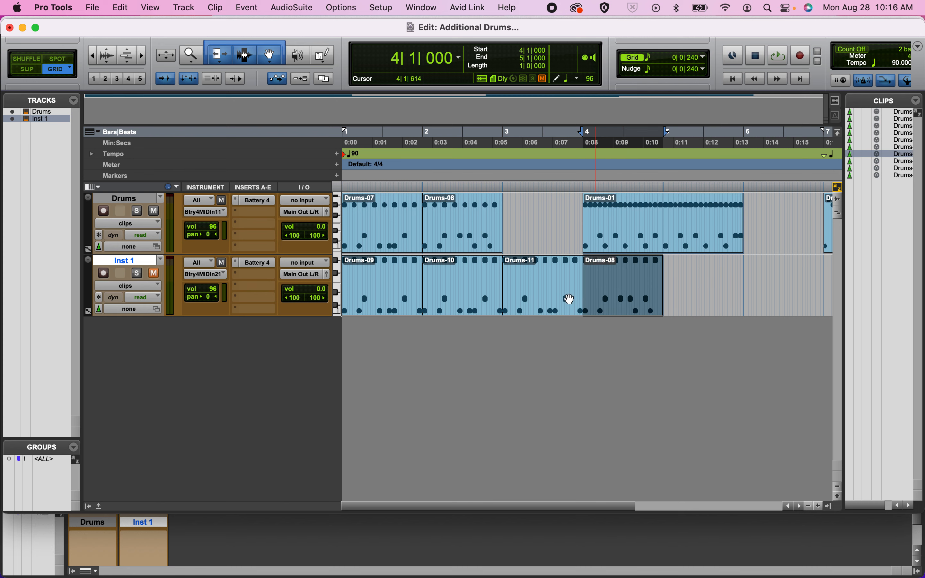
pyautogui.keyDown('shift'); pyautogui.click(424, 307); pyautogui.keyUp('shift')
pyautogui.keyDown('shift'); pyautogui.click(390, 304); pyautogui.keyUp('shift')
pyautogui.press('Delete')
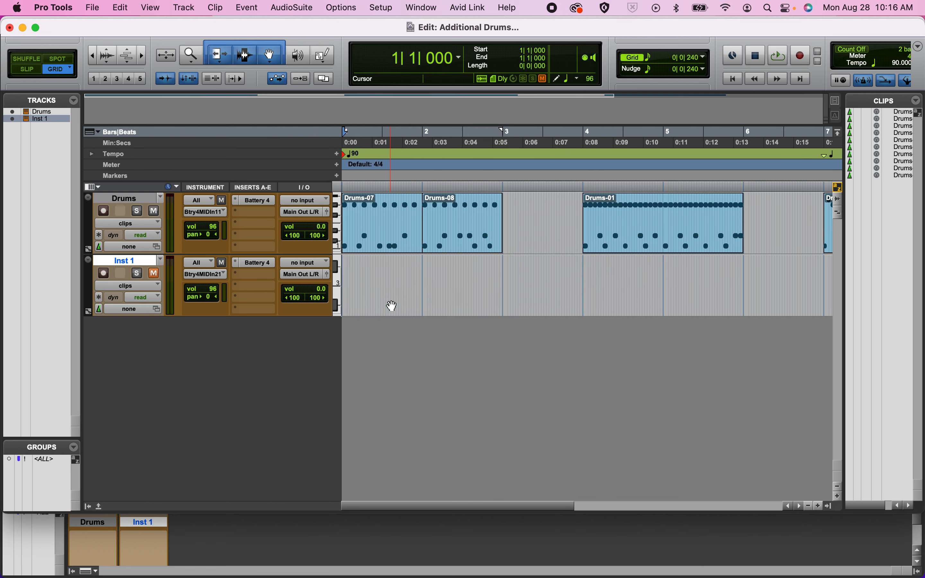
# Open the Drums-01 clip in the MIDI editor and play its selected notes.
pyautogui.click(603, 249)
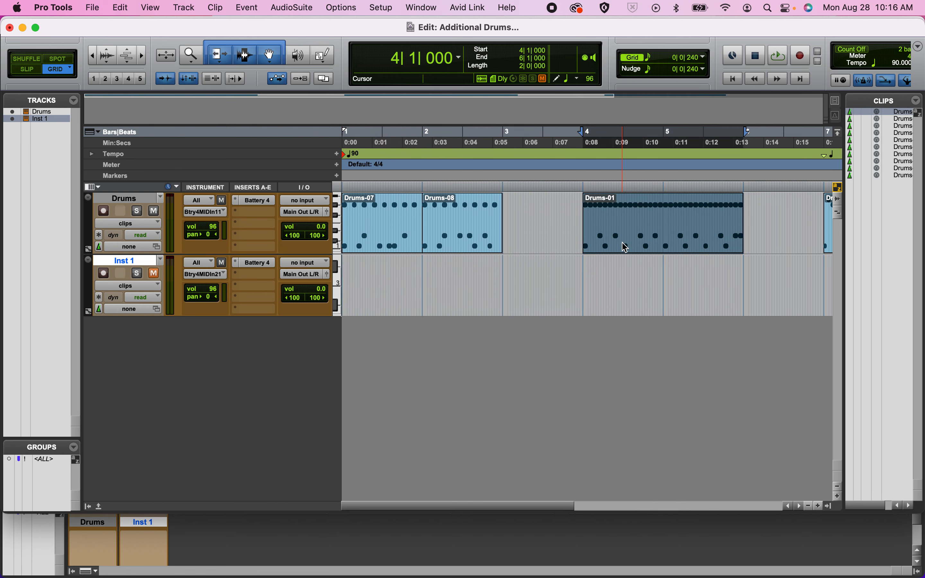
pyautogui.doubleClick(622, 247)
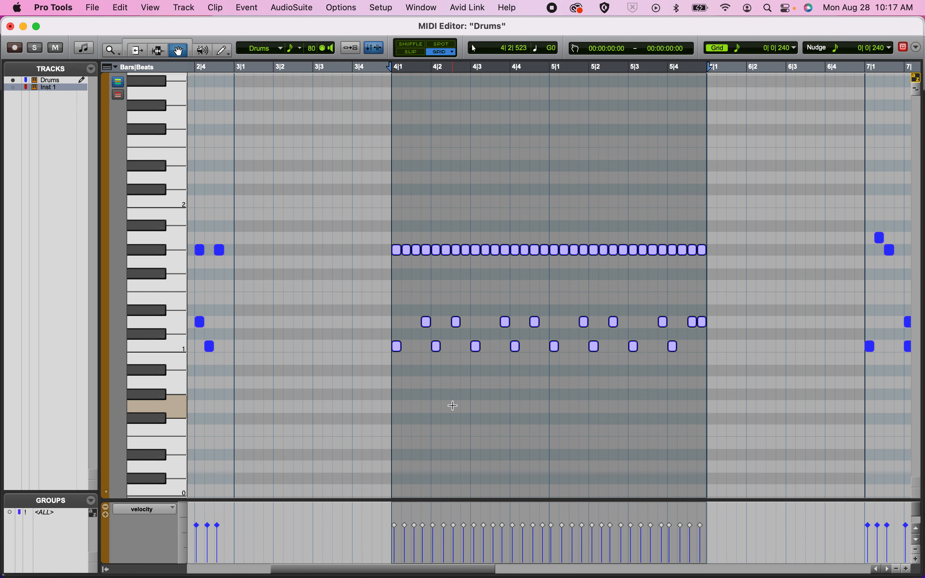
pyautogui.press('space')
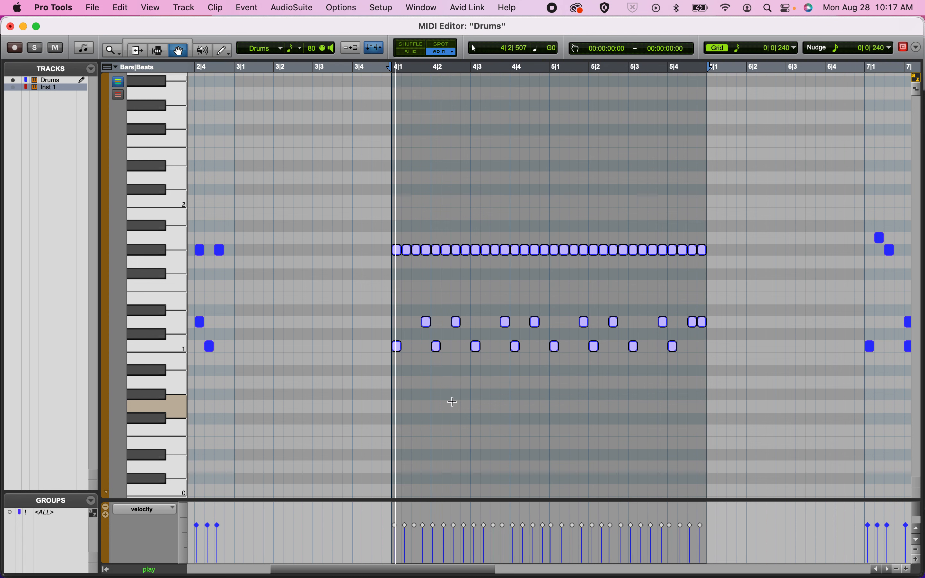
pyautogui.click(435, 399)
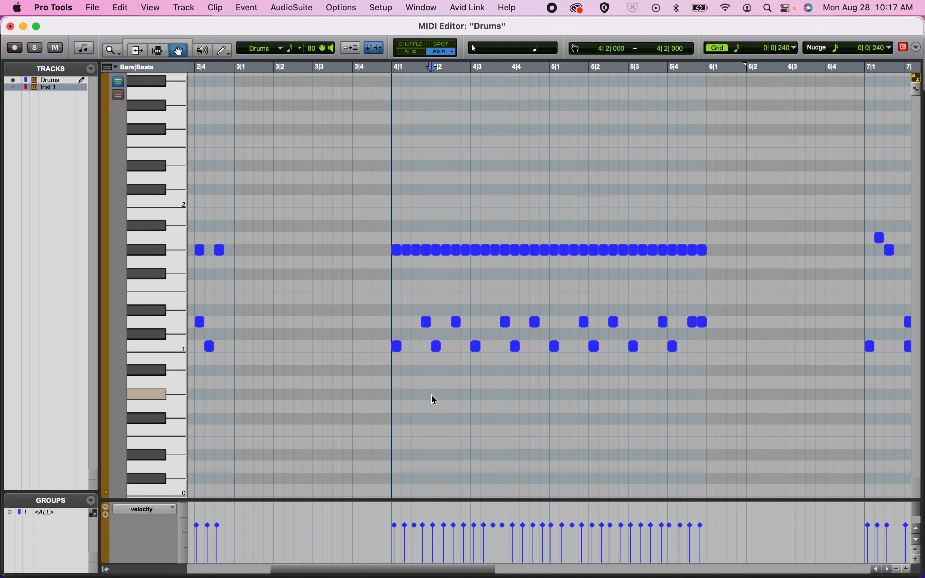
# Examine the Drums-01 snare and hi-hat rows, play the pattern from bar 4, and close the MIDI editor.
pyautogui.click(431, 328)
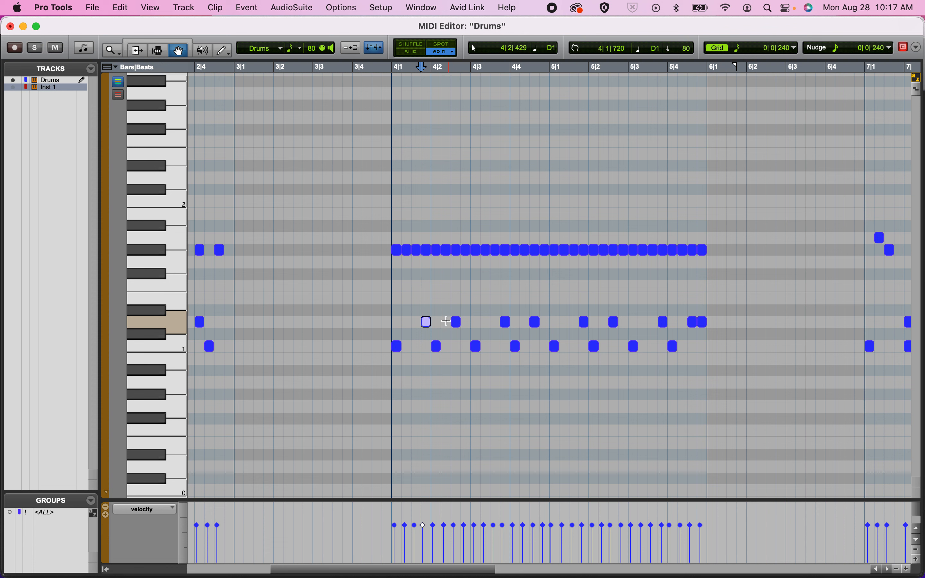
pyautogui.click(471, 305)
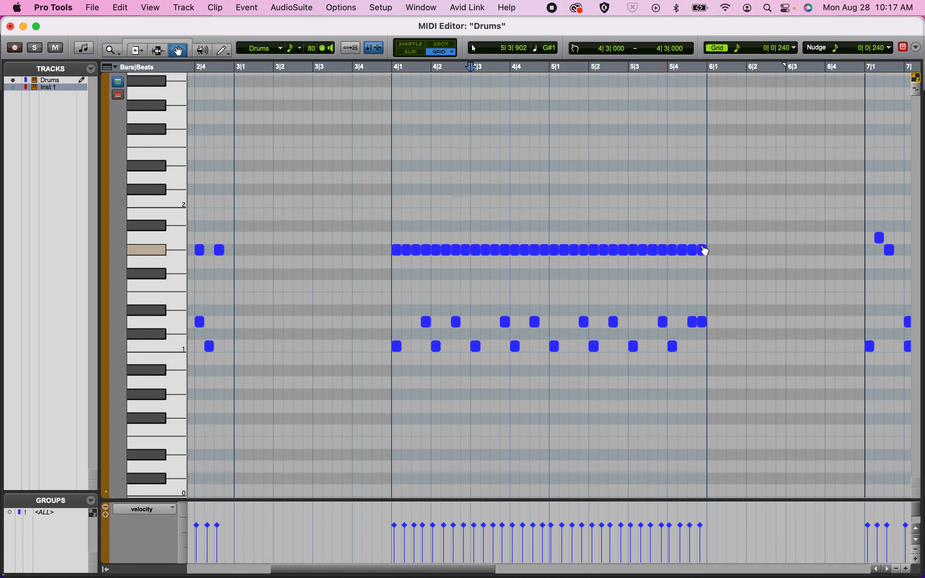
pyautogui.click(397, 335)
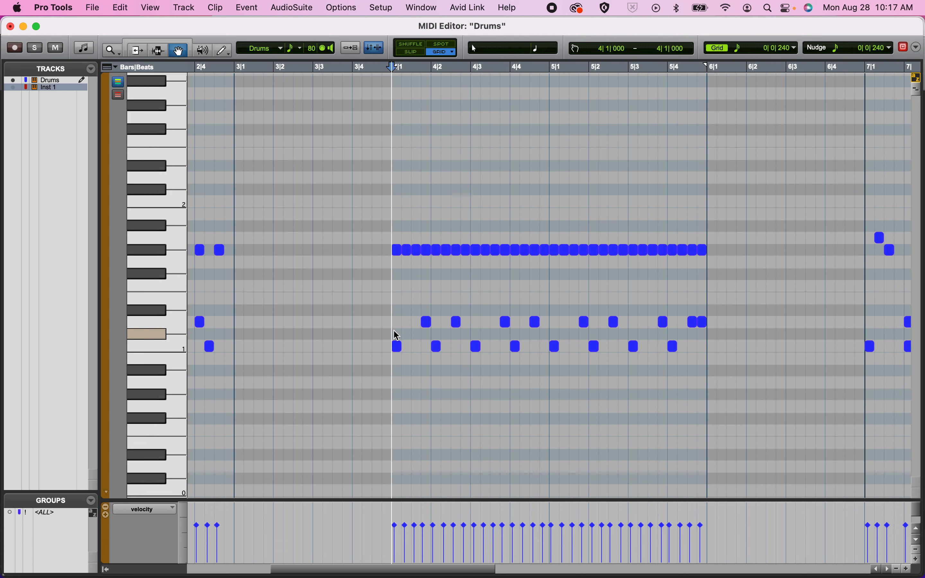
pyautogui.press('space')
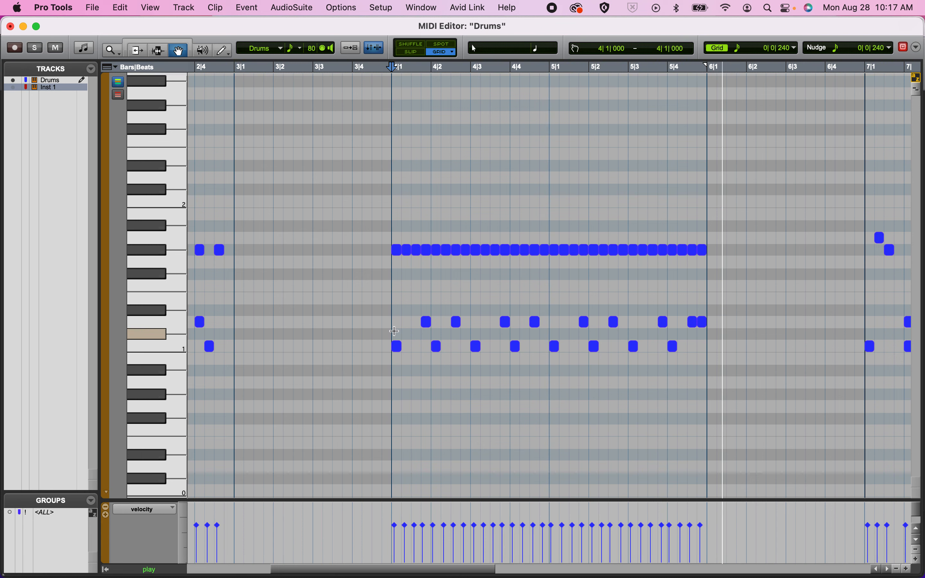
pyautogui.click(11, 27)
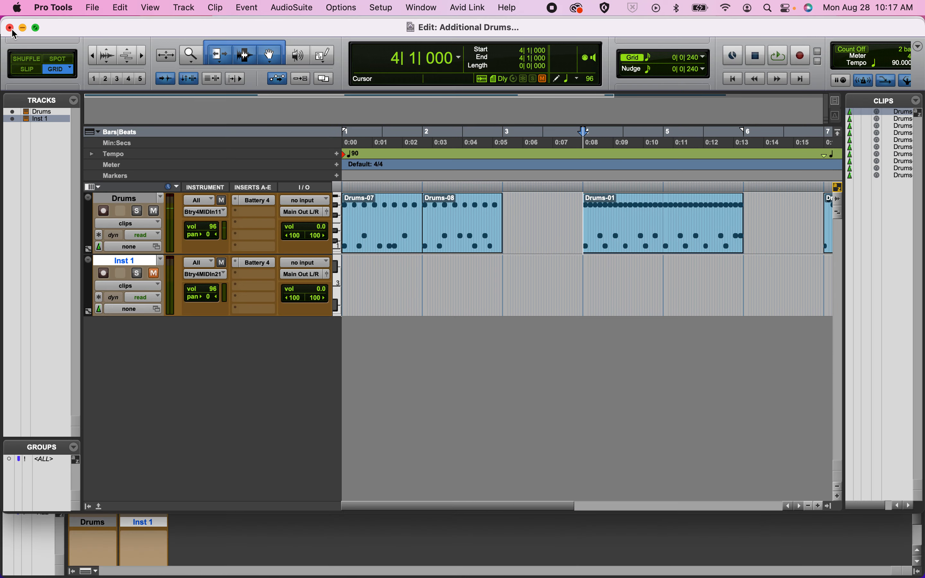
# Place the edit cursor at bar 7 and confirm a 128 BPM tempo change there, snapped to the bar.
pyautogui.hscroll(6, 570, 289)
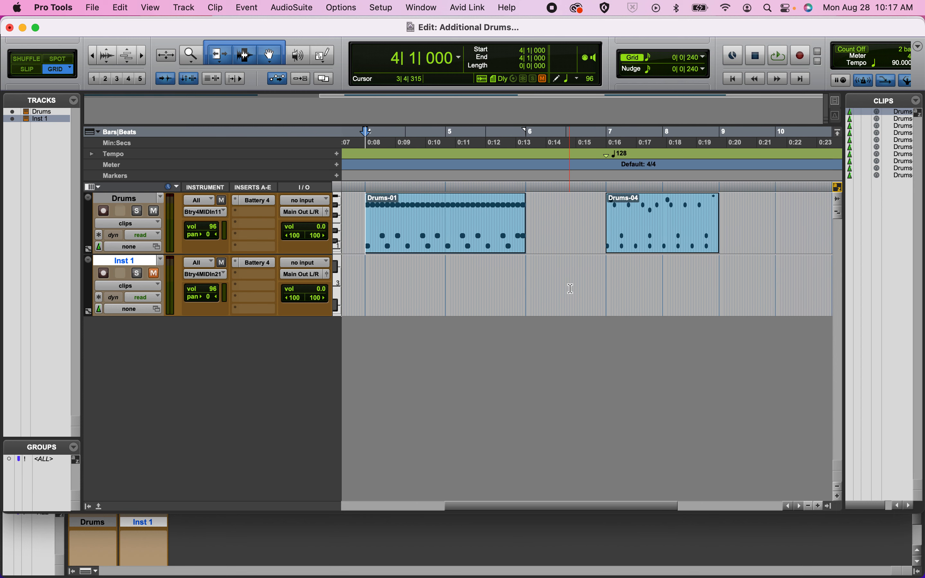
pyautogui.click(608, 184)
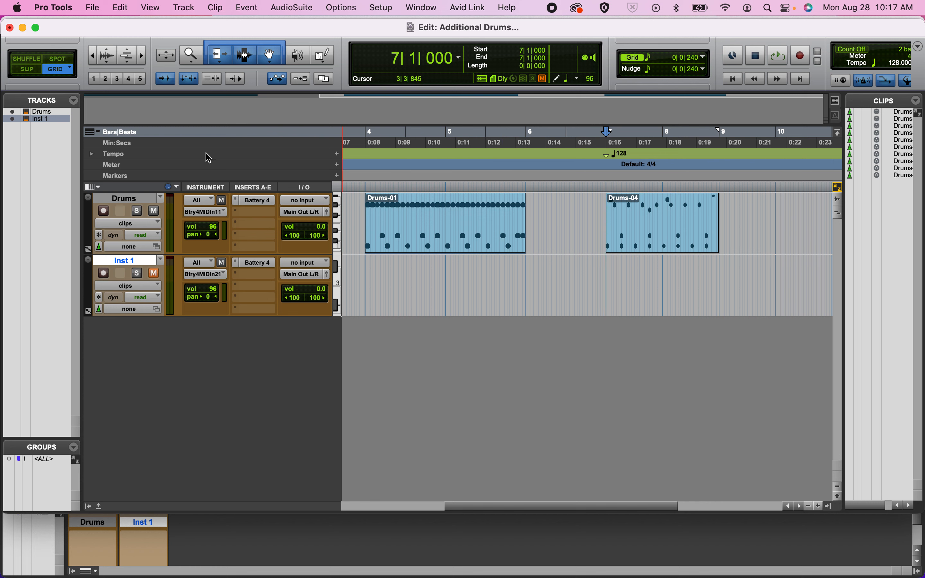
pyautogui.click(339, 155)
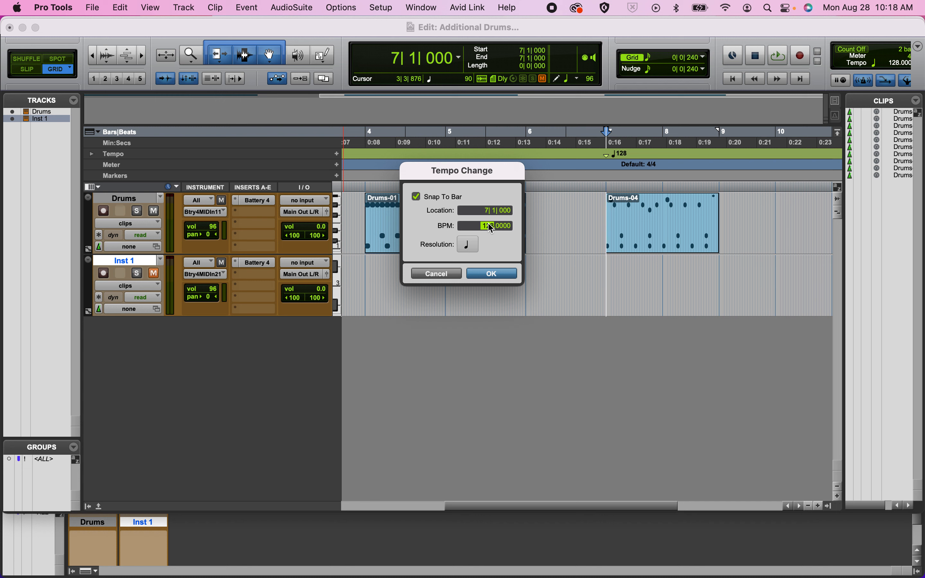
pyautogui.press('Return')
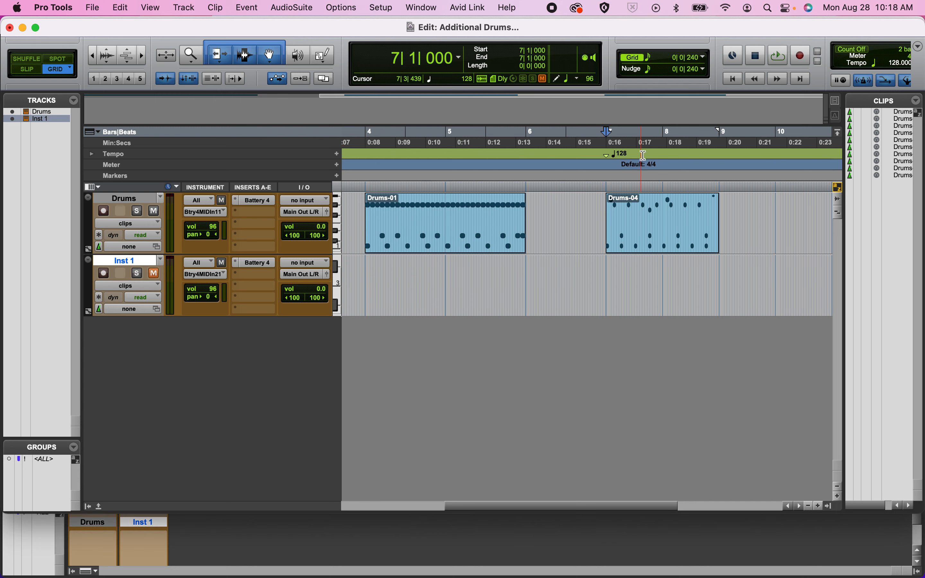
# Open the Drums-04 clip in the MIDI editor and audition the four offbeat G#1 notes in bar 7.
pyautogui.click(640, 250)
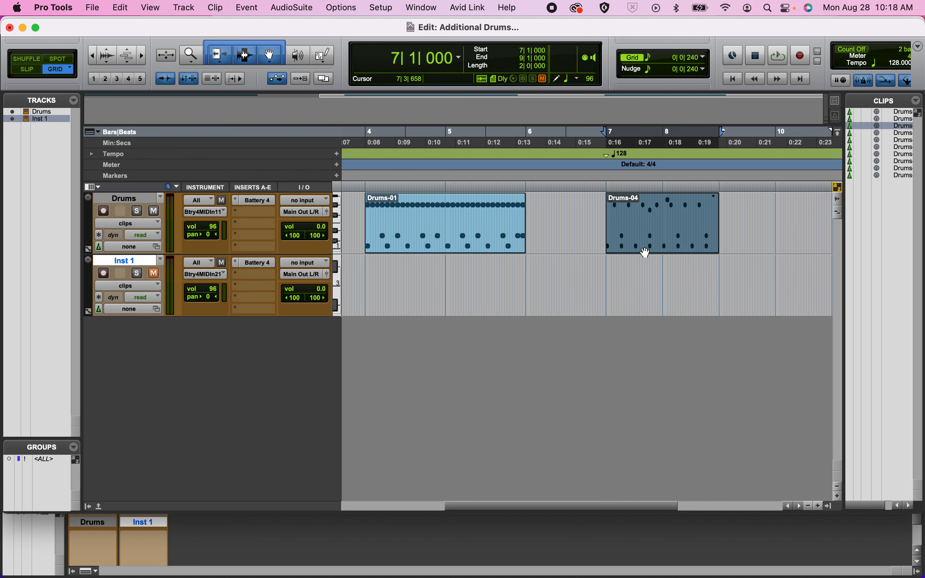
pyautogui.doubleClick(645, 252)
pyautogui.click(488, 394)
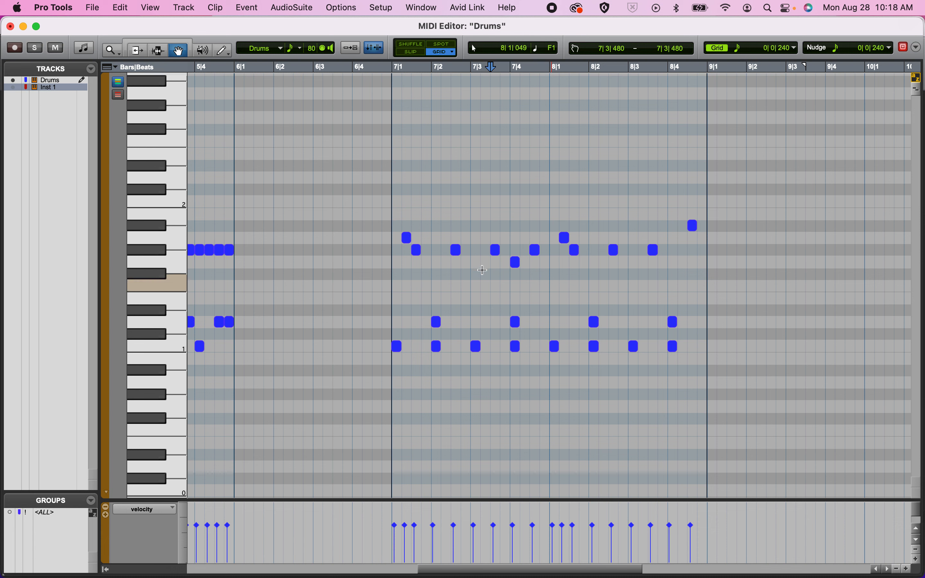
pyautogui.click(418, 253)
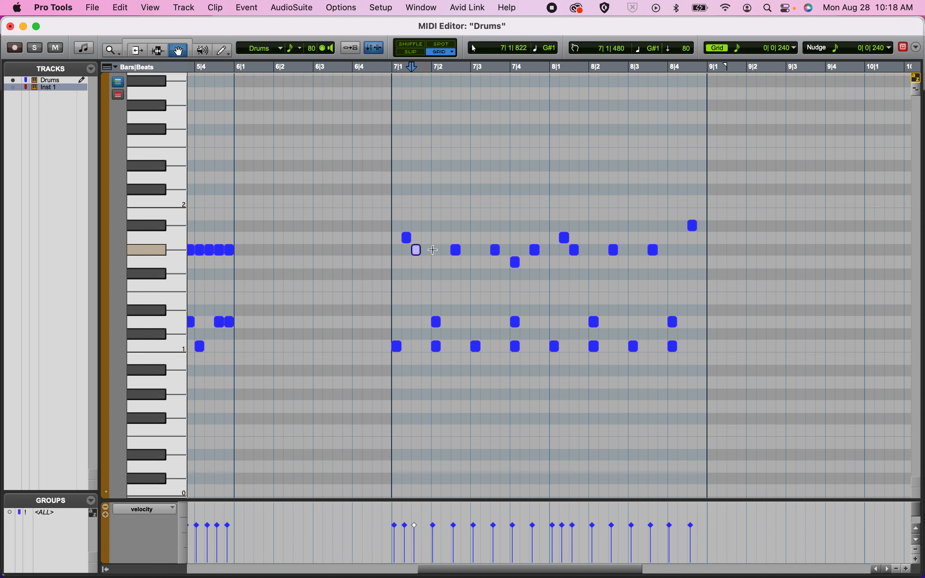
pyautogui.click(456, 252)
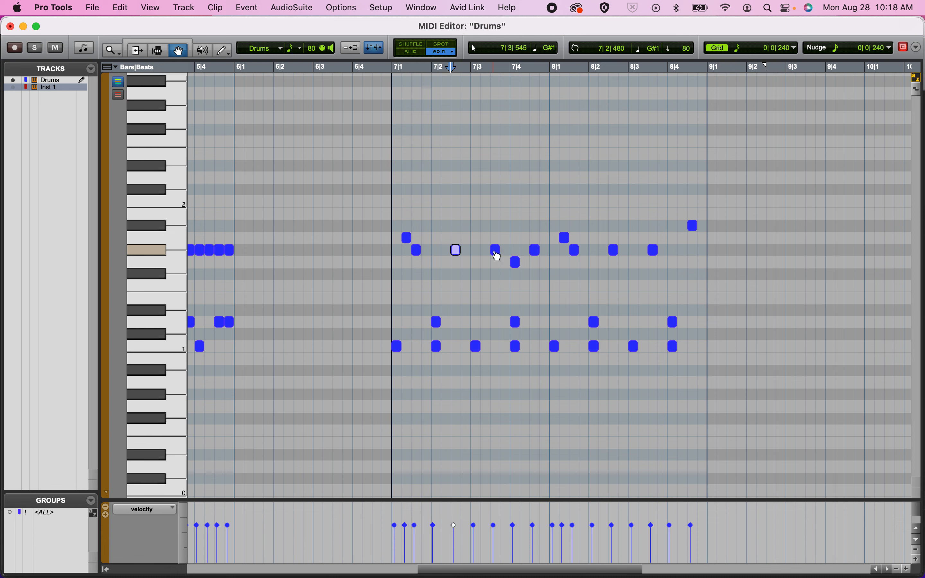
pyautogui.click(497, 251)
pyautogui.click(536, 252)
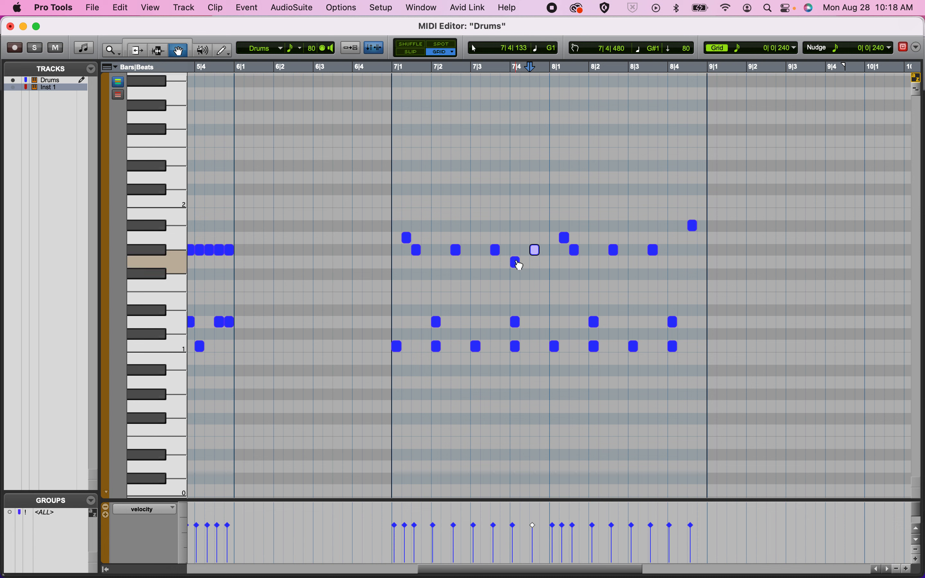
# Audition the A1 note early in bar 7, the G1 on beat 4, and the Bb1 at the end of bar 8.
pyautogui.click(407, 238)
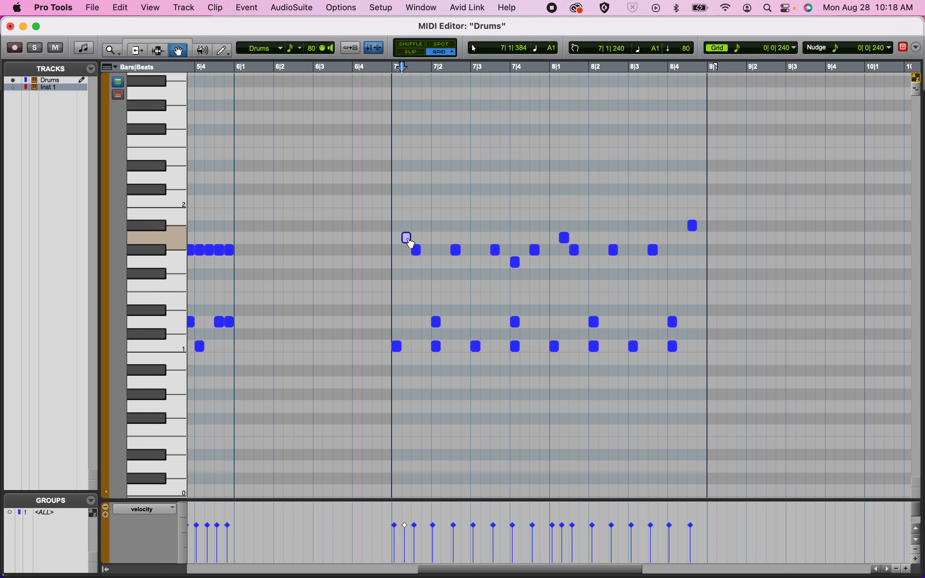
pyautogui.click(517, 263)
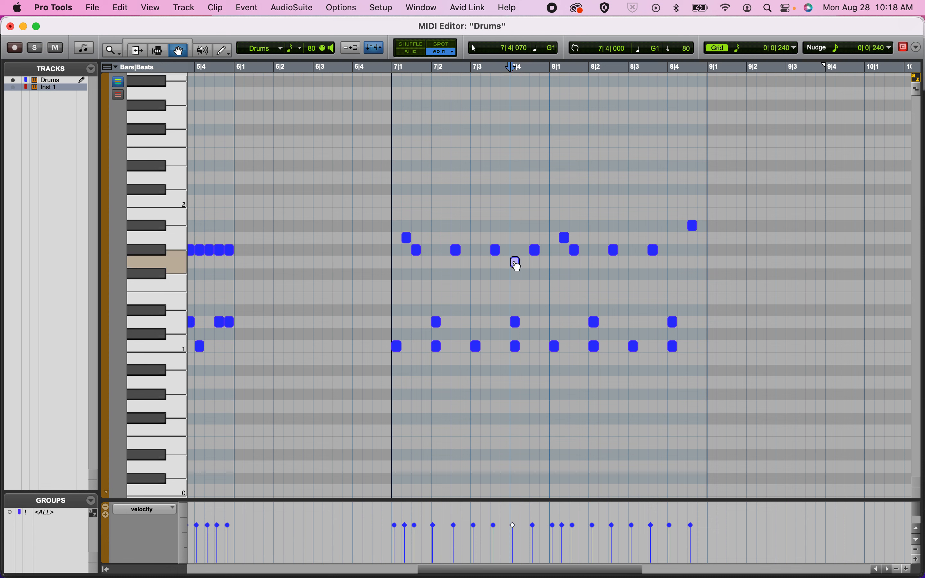
pyautogui.click(694, 226)
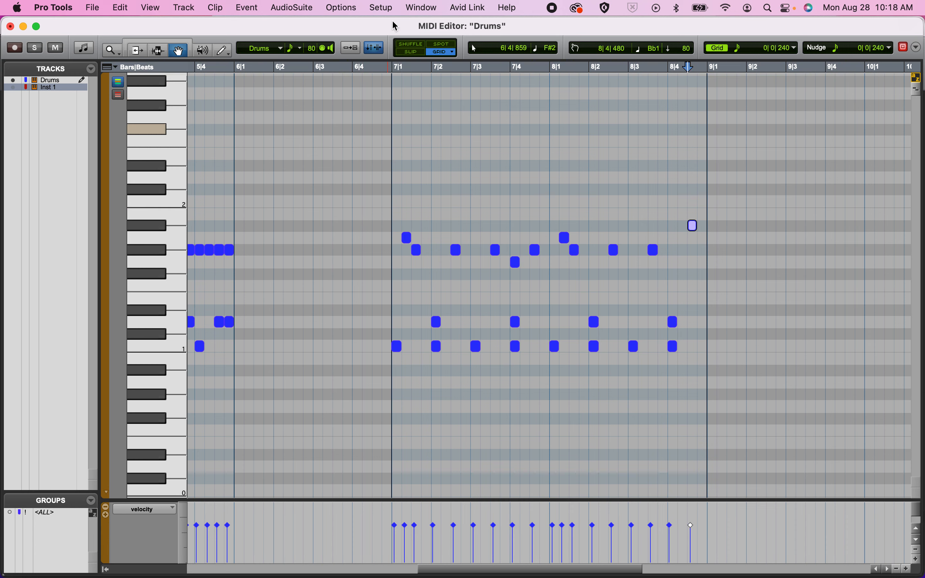
# Move the MIDI editor window below the Drums track and show the Drums-04 clip's notes in it.
pyautogui.moveTo(393, 23); pyautogui.dragTo(405, 274)
pyautogui.click(637, 241)
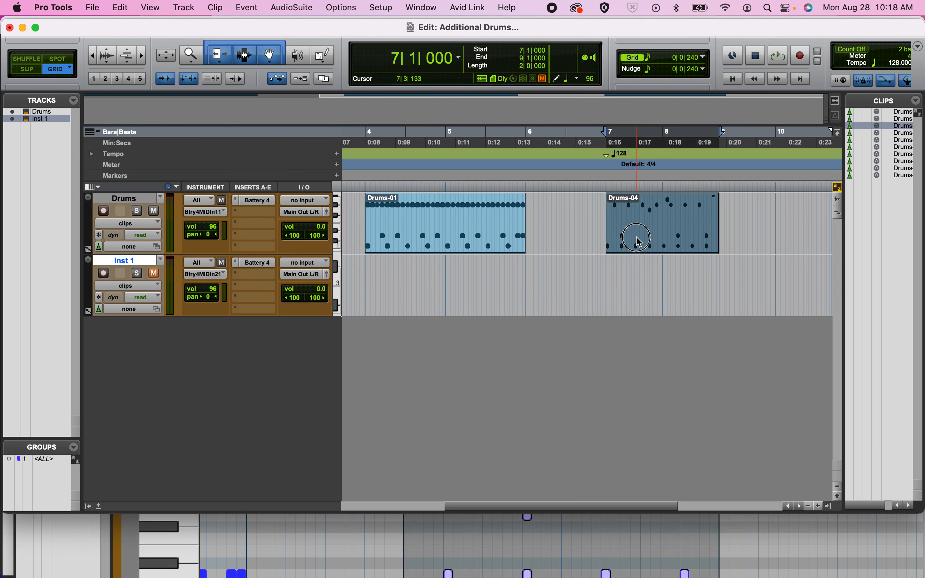
pyautogui.doubleClick(639, 232)
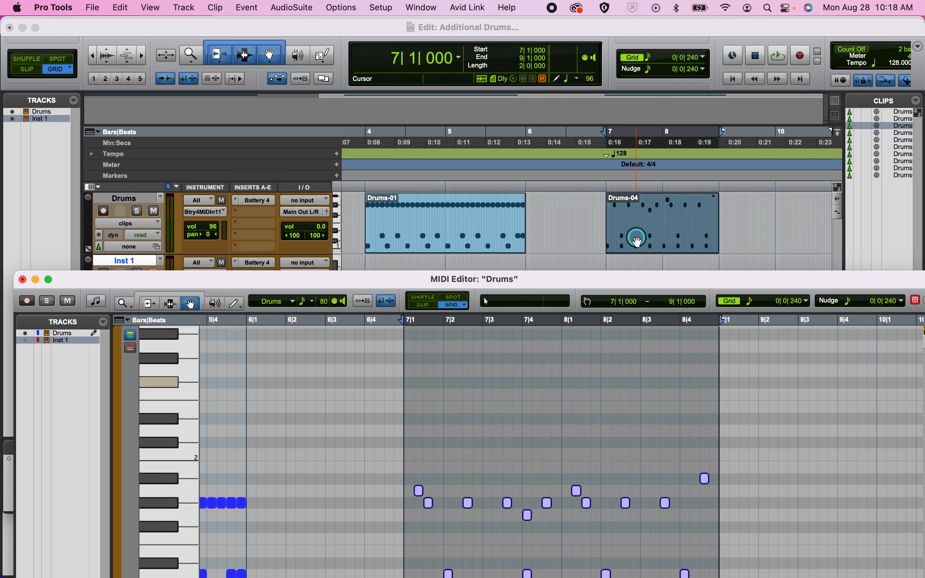
# Play back the Drums-04 pattern in bars 7–8 with the MIDI editor window raised to show all its notes, and stop playback.
pyautogui.press('space')
pyautogui.moveTo(617, 281); pyautogui.dragTo(596, 126)
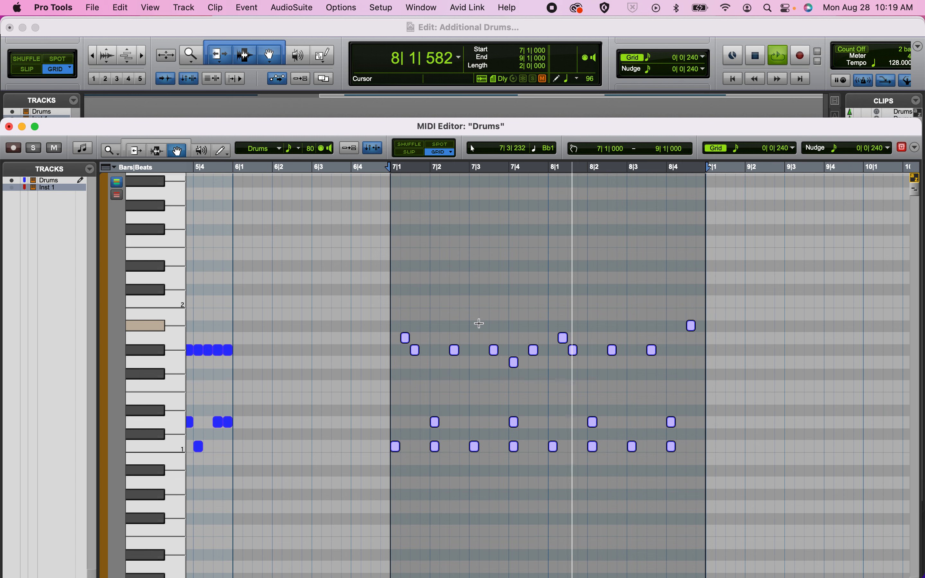
pyautogui.press('space')
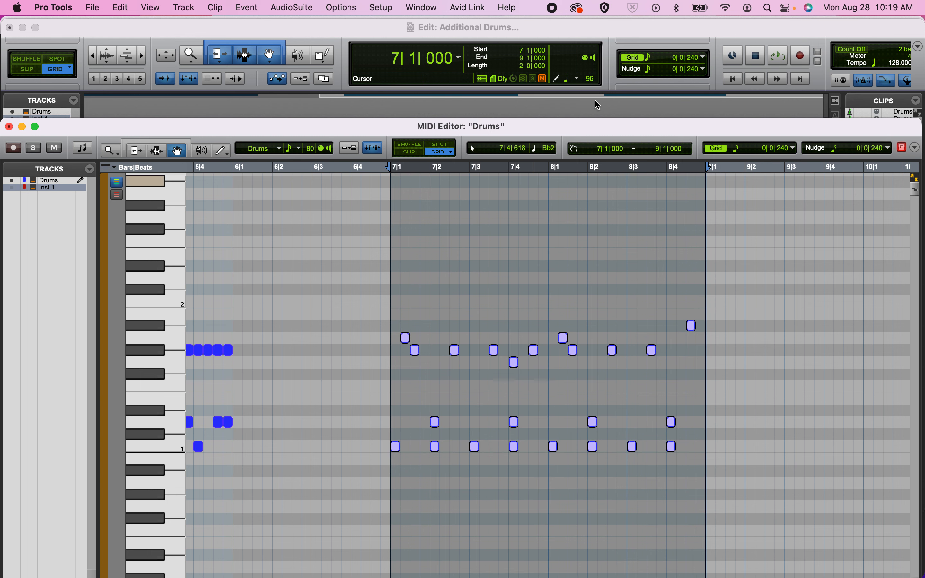
# Extend the Drums track's clip selection from Drums-04 back to Drums-07 at bar 1, and close the Edit window.
pyautogui.click(569, 26)
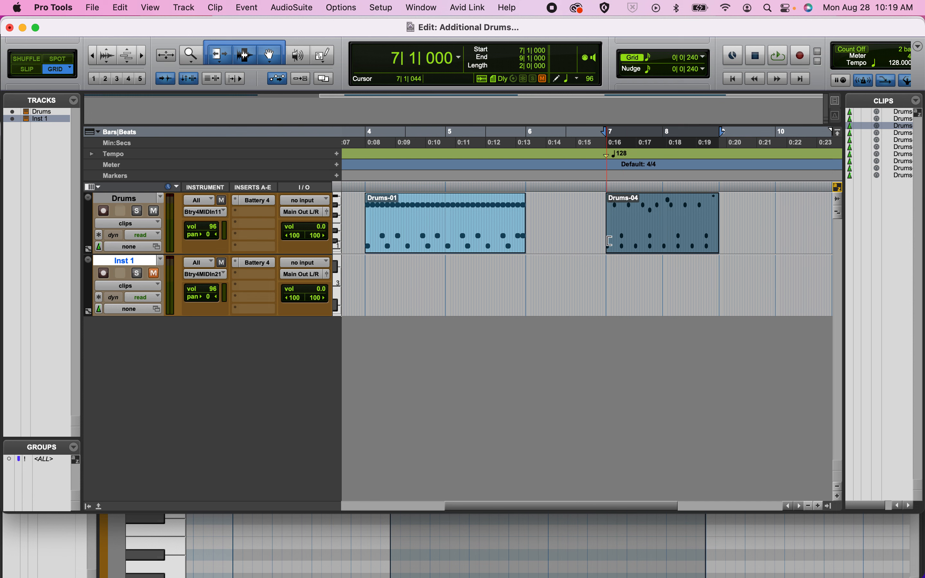
pyautogui.hscroll(-7, 610, 241)
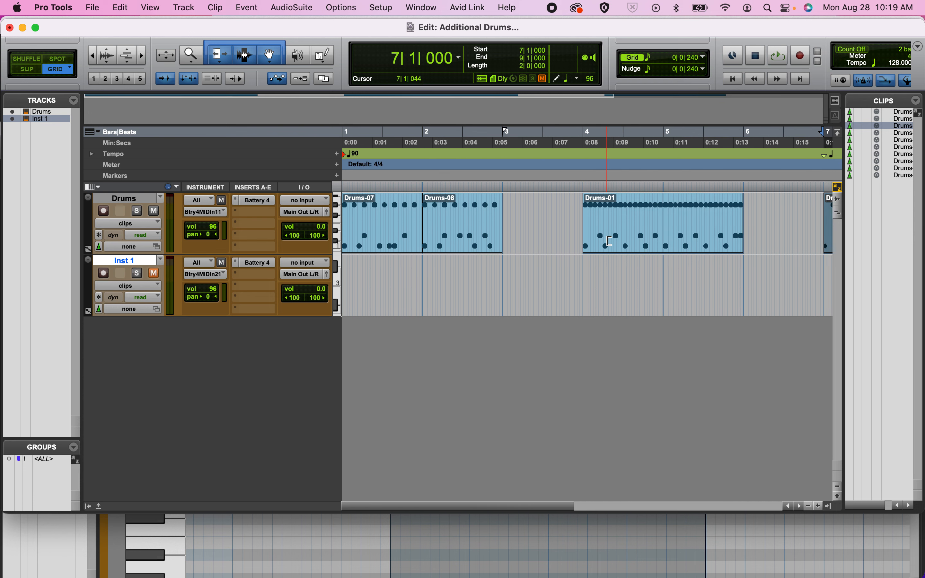
pyautogui.keyDown('shift'); pyautogui.click(391, 228); pyautogui.keyUp('shift')
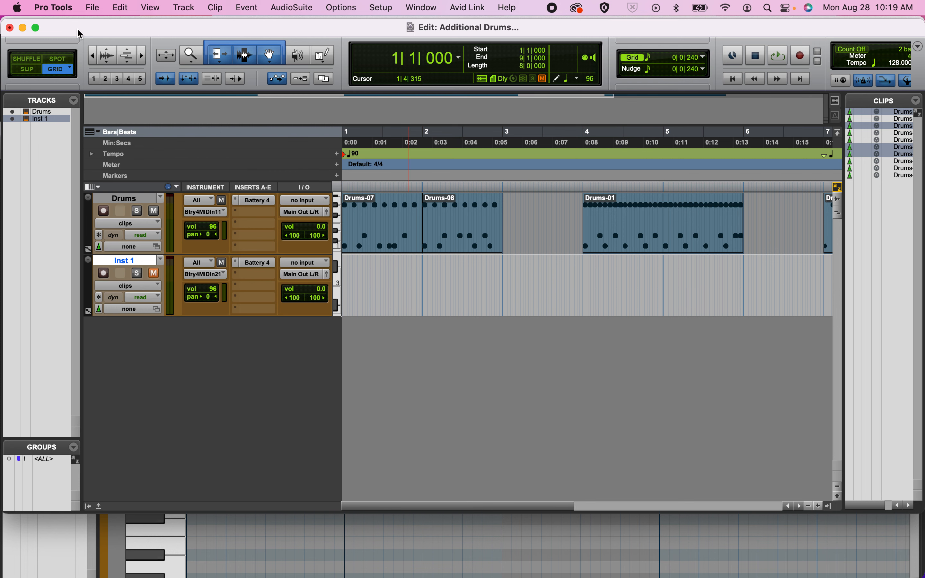
pyautogui.click(11, 28)
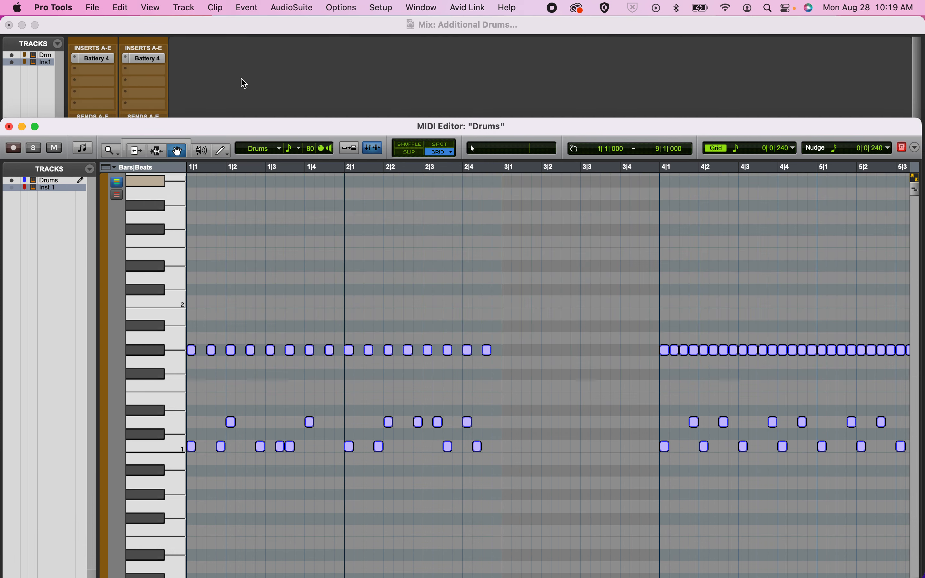